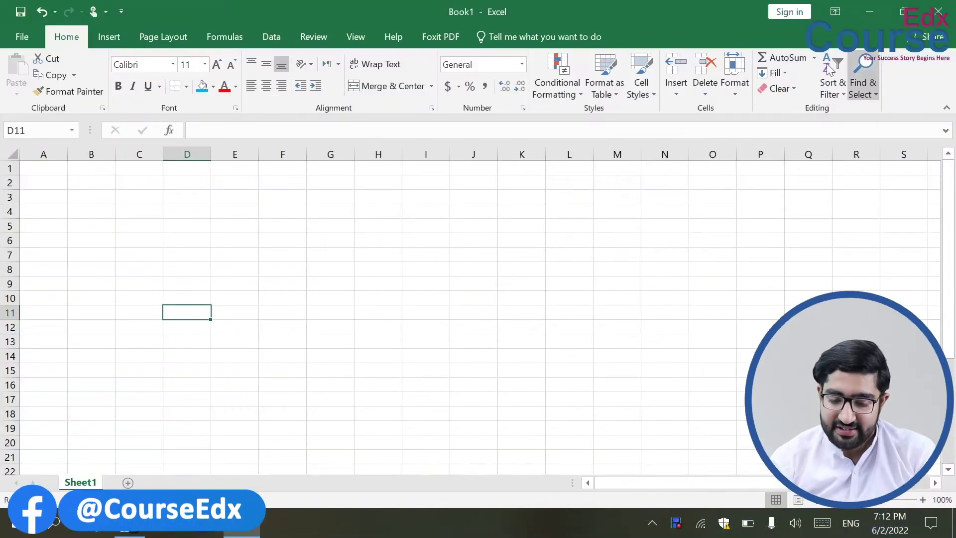
- Apply the 20% - Accent4 cell style to K5:K15
left_click_drag(382, 199, 501, 376)
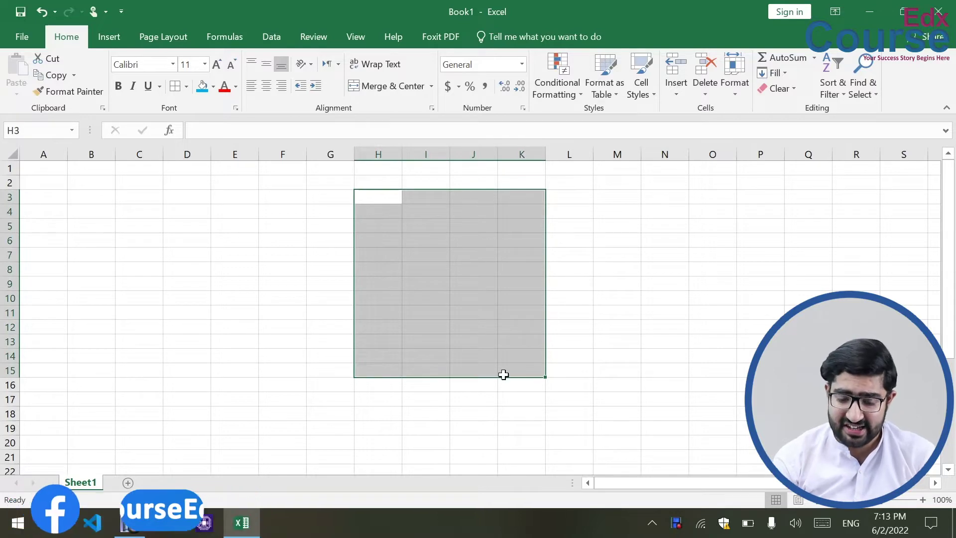
left_click(589, 333)
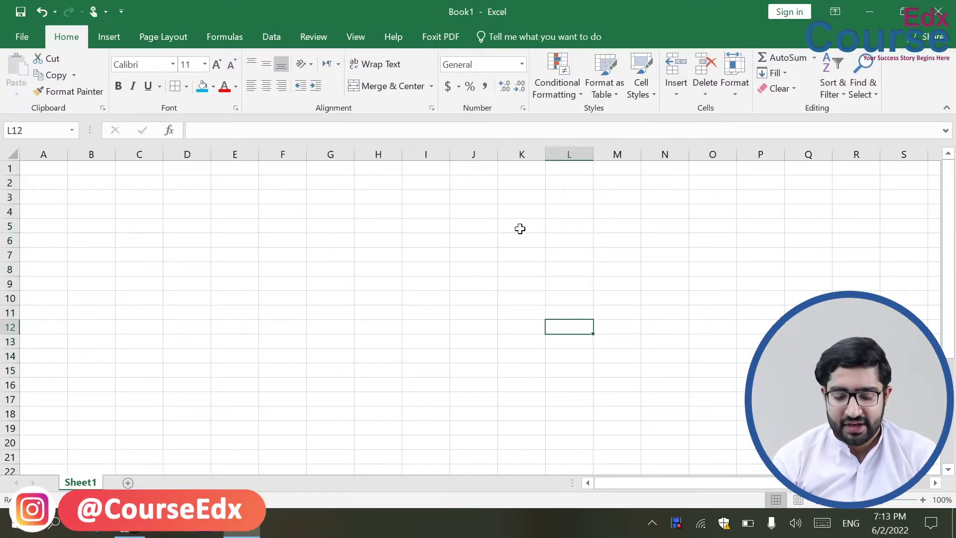
left_click_drag(519, 228, 542, 373)
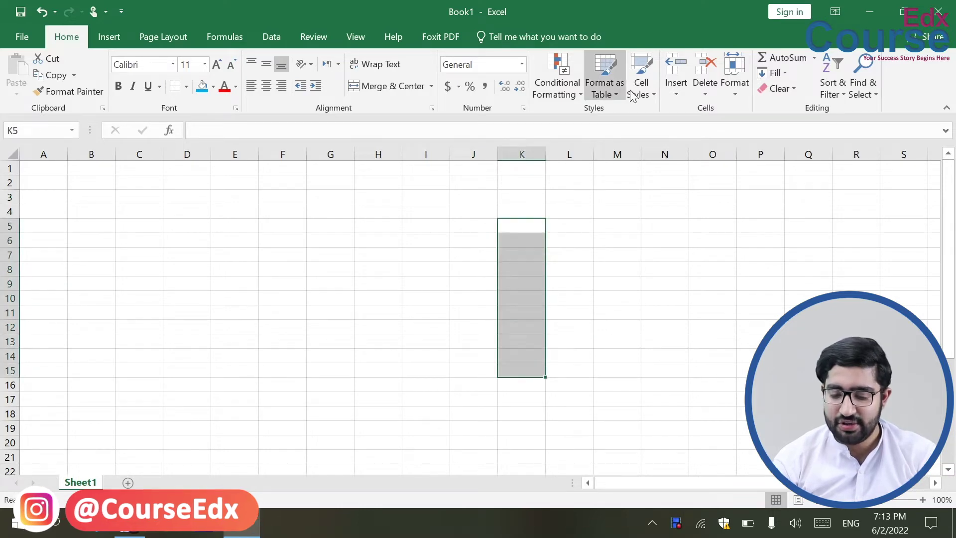
left_click(646, 83)
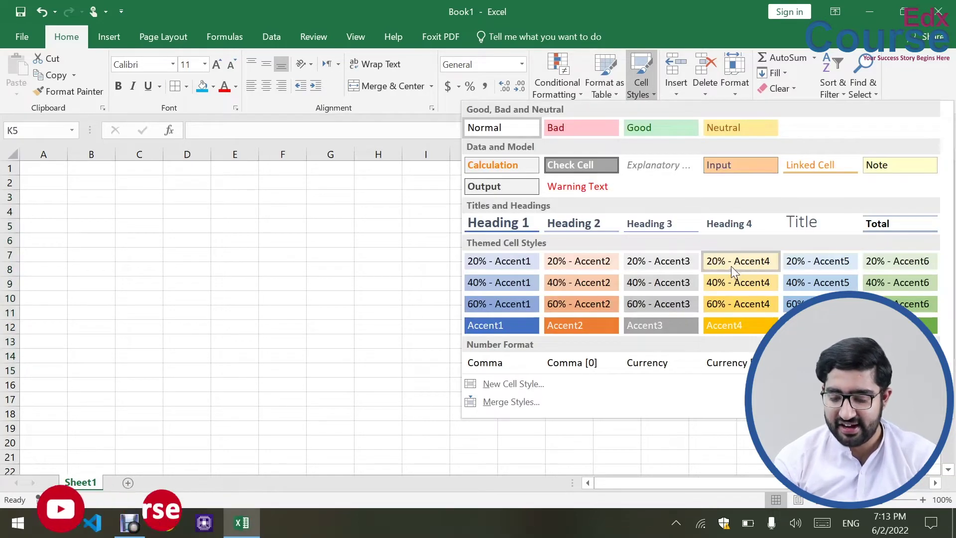
left_click(731, 265)
left_click(585, 287)
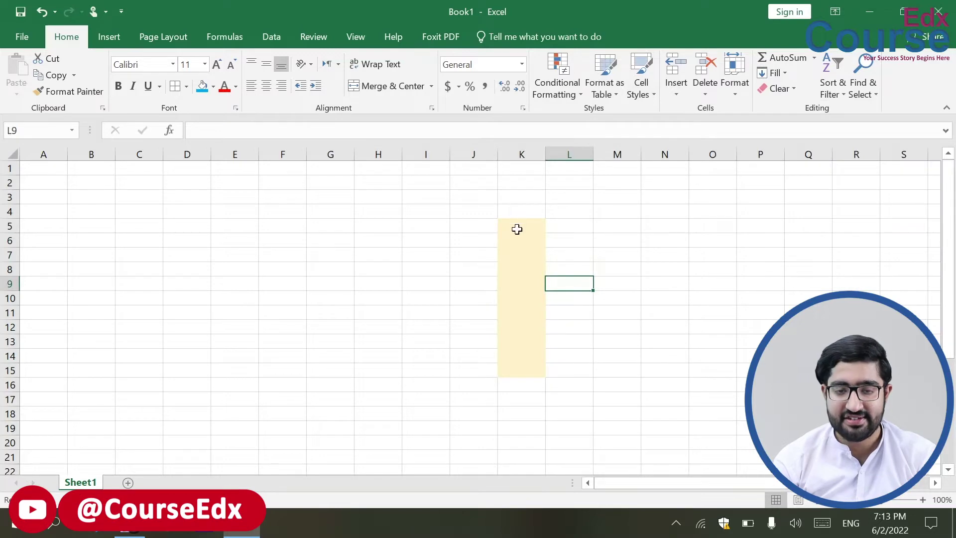
- Enter 10 and 102 in K5:K6, then undo the entries and styling
left_click(517, 229)
type("10")
key("Return")
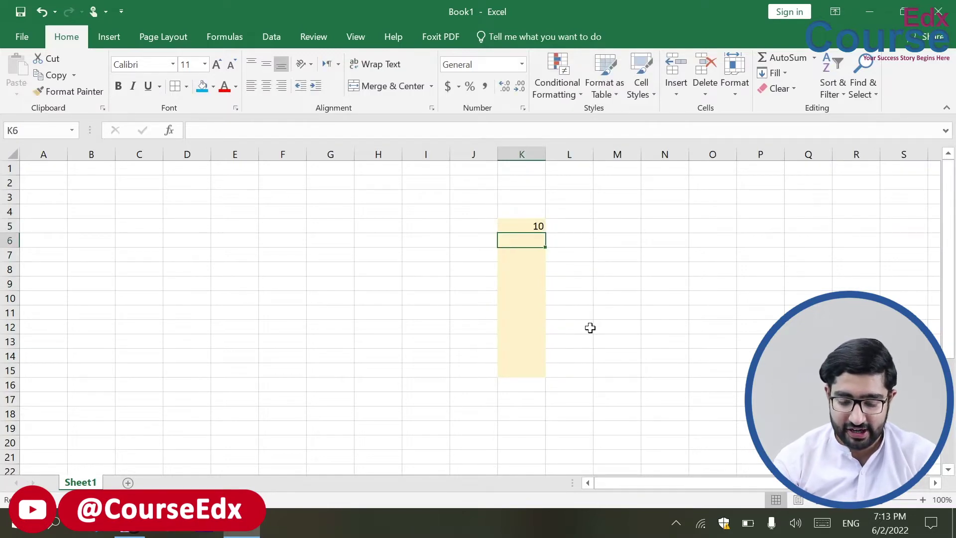
type("102")
key("Return")
key("ctrl+z")
key("ctrl+z")
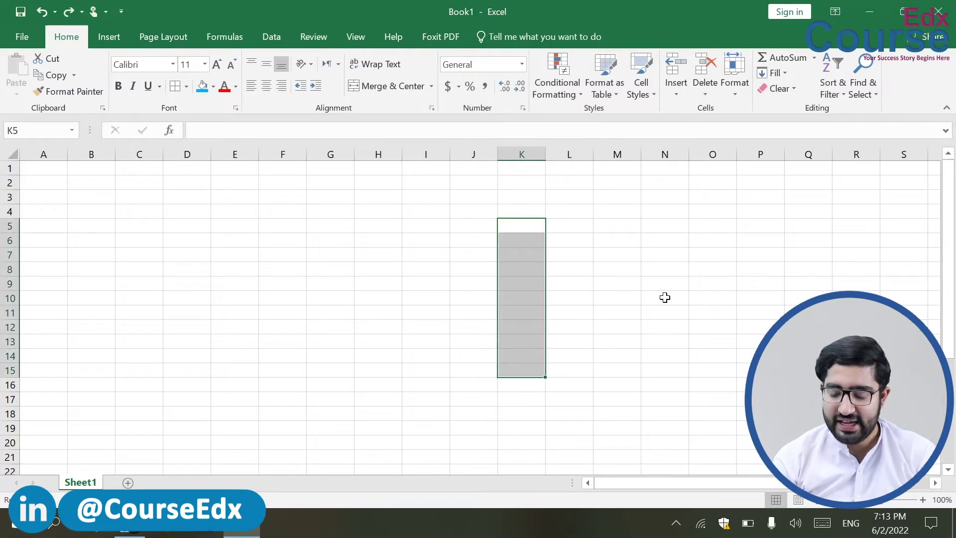
- Browse the cell styles gallery from N10 without applying a style
left_click(664, 297)
left_click(648, 94)
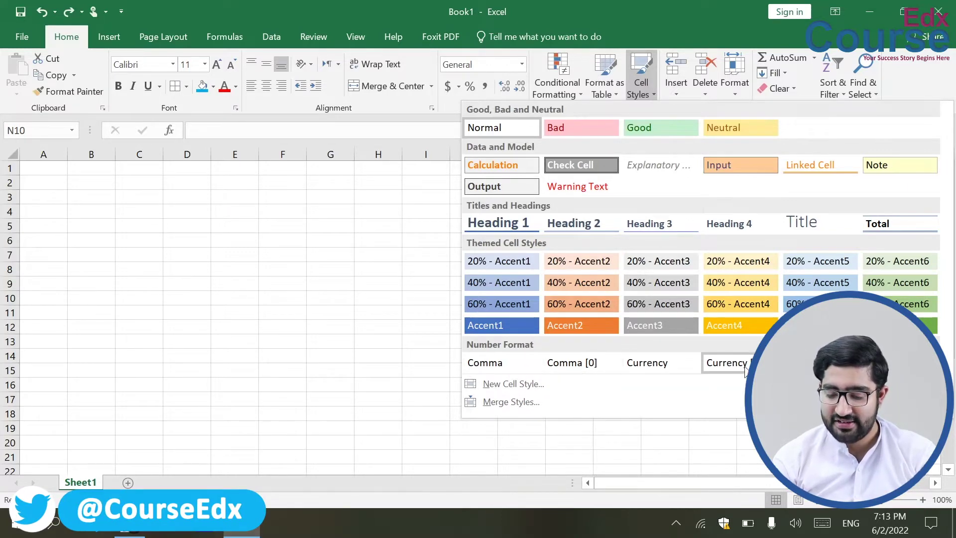
key("Escape")
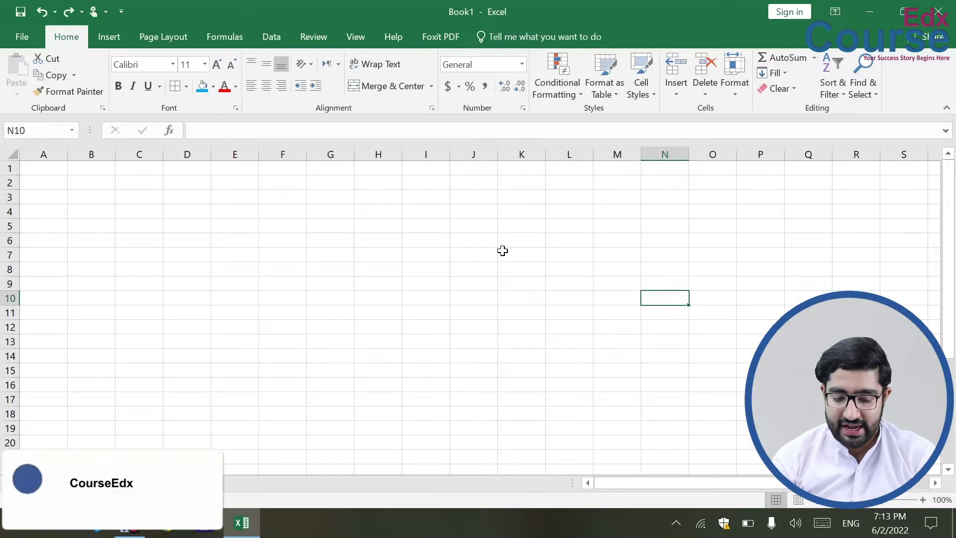
- Enter 10 in K7 and try percentage format, then undo and clear K7
left_click(503, 254)
type("10")
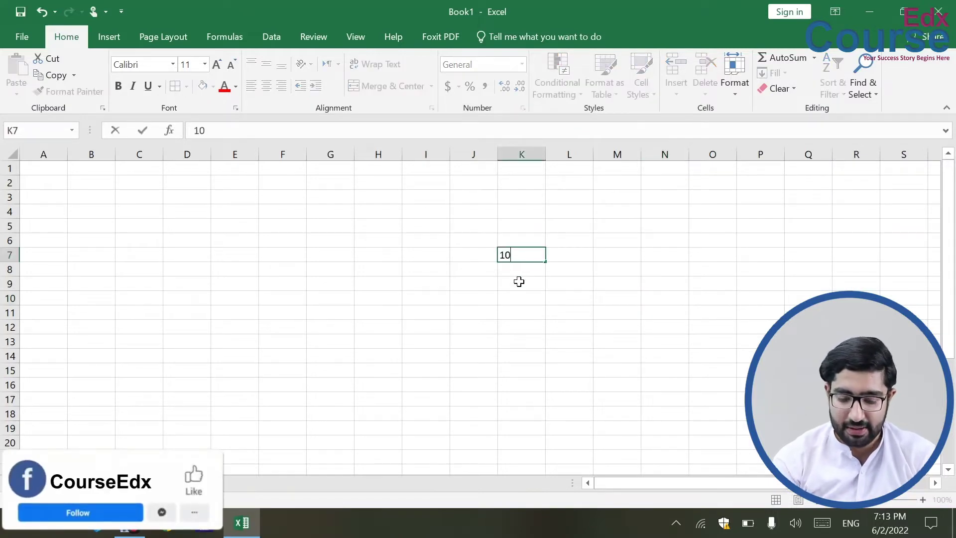
left_click(572, 342)
left_click(514, 254)
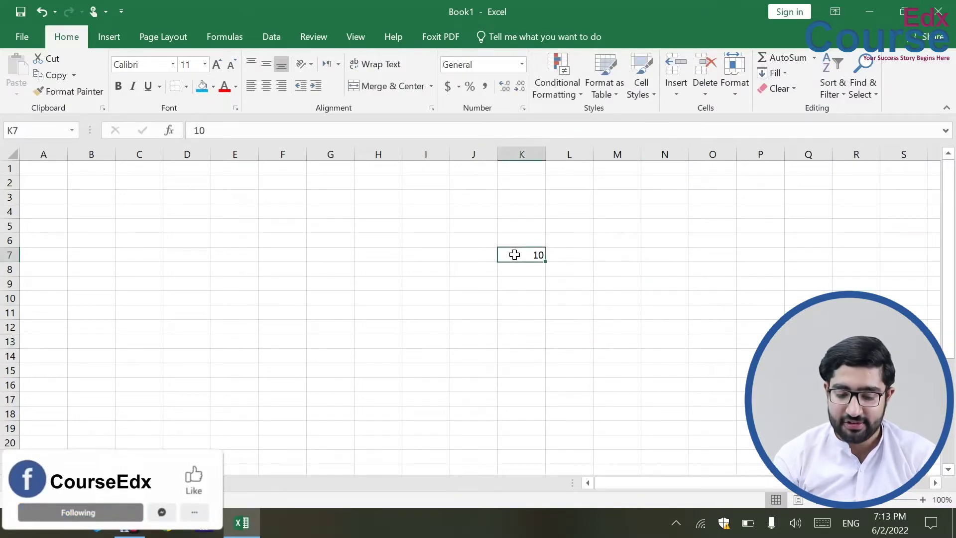
left_click(472, 90)
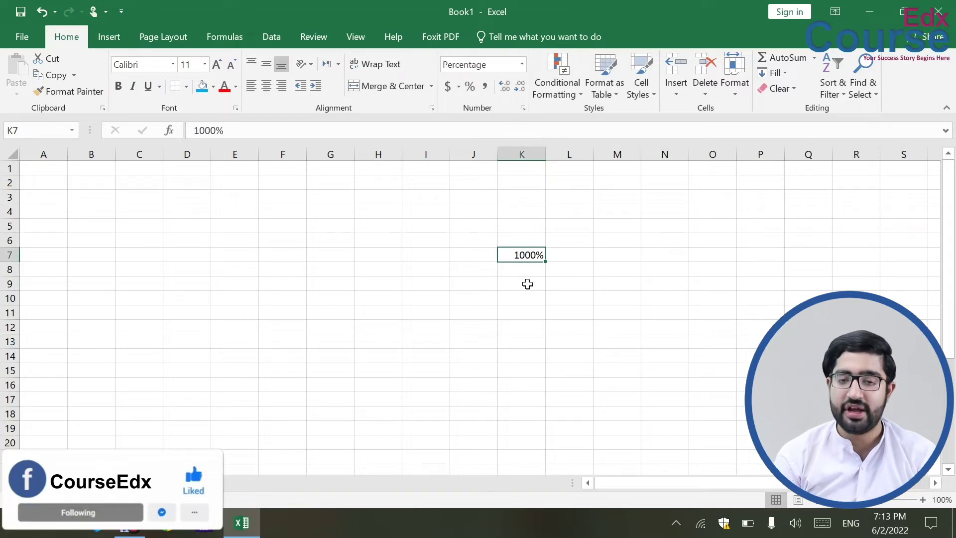
key("ctrl+z")
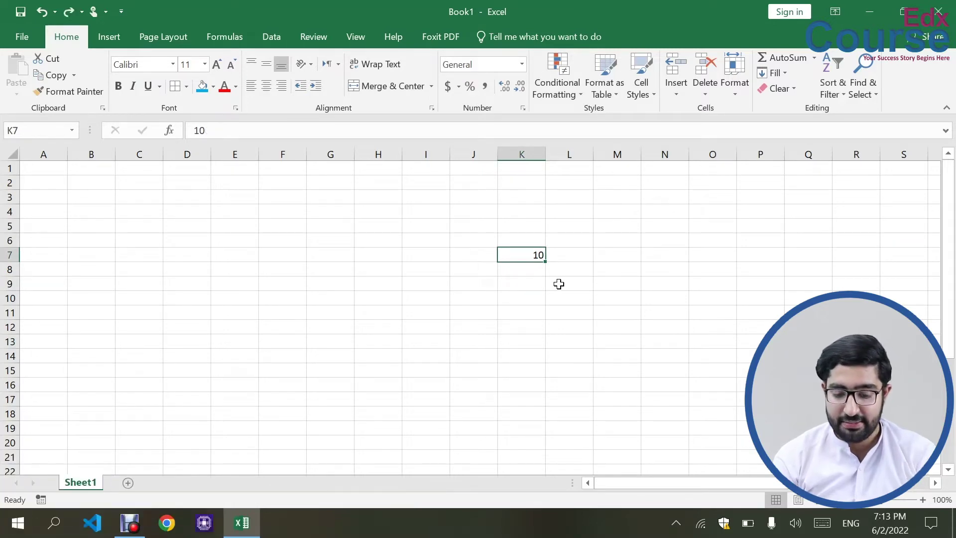
key("Delete")
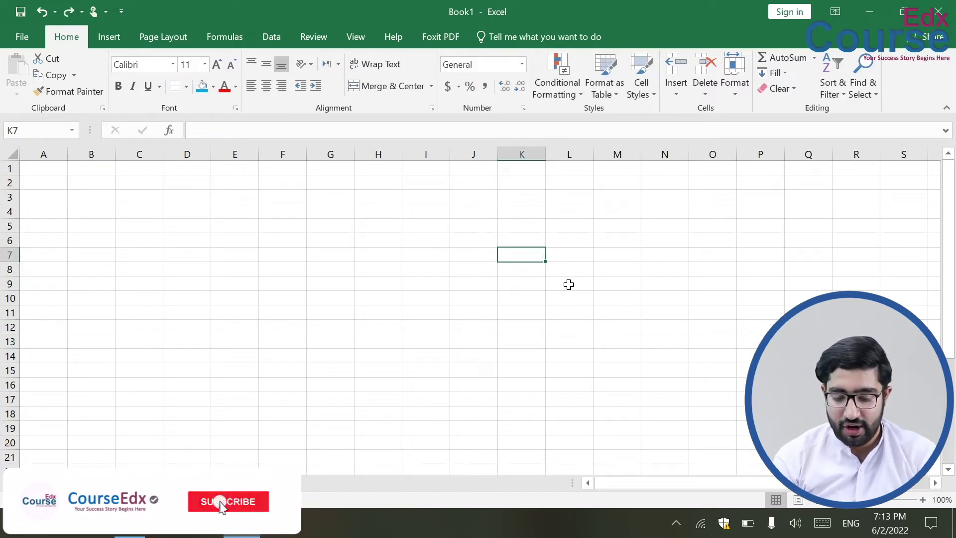
left_click(568, 285)
left_click(531, 255)
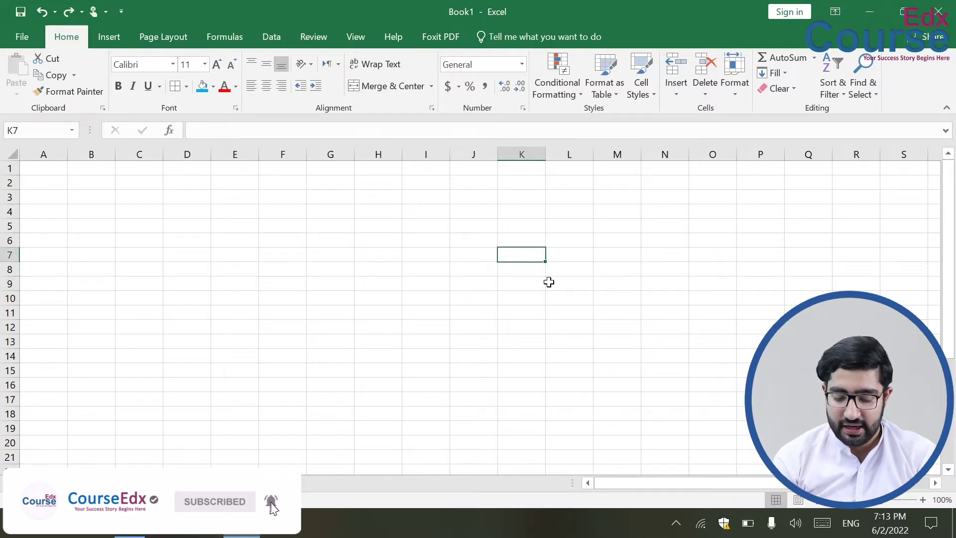
- Enter 0.1 in K7 and 0.2 in K8 and select both cells
type("0.1")
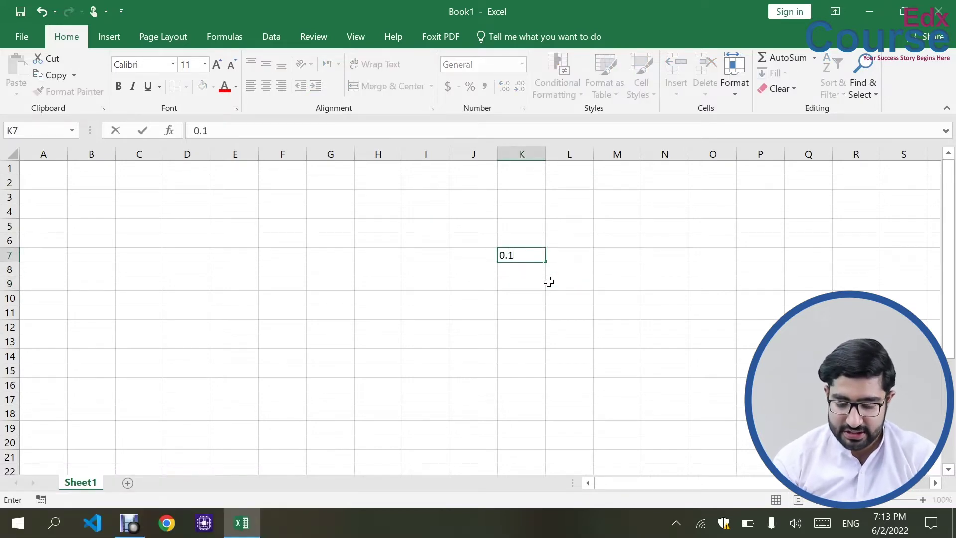
key("Return")
type("0.2")
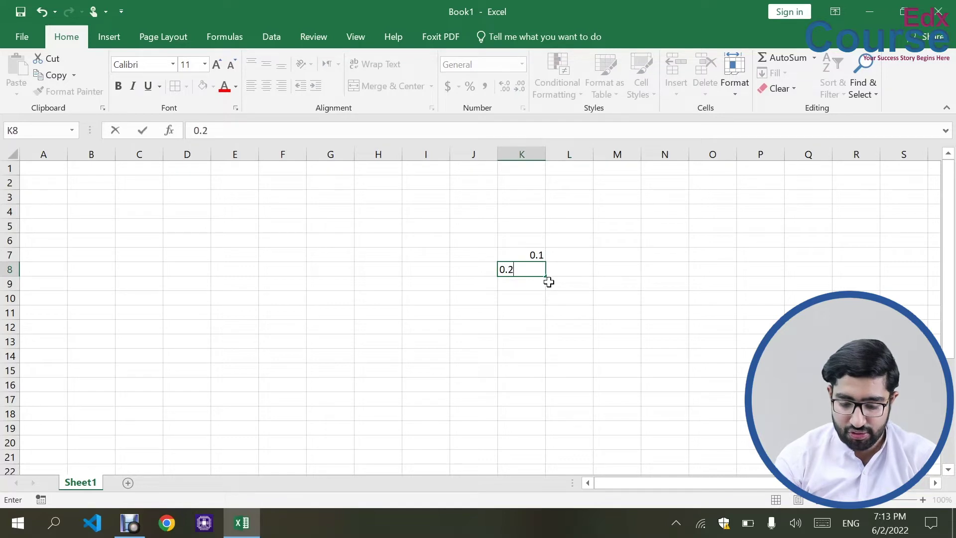
left_click(548, 282)
left_click_drag(520, 255, 545, 405)
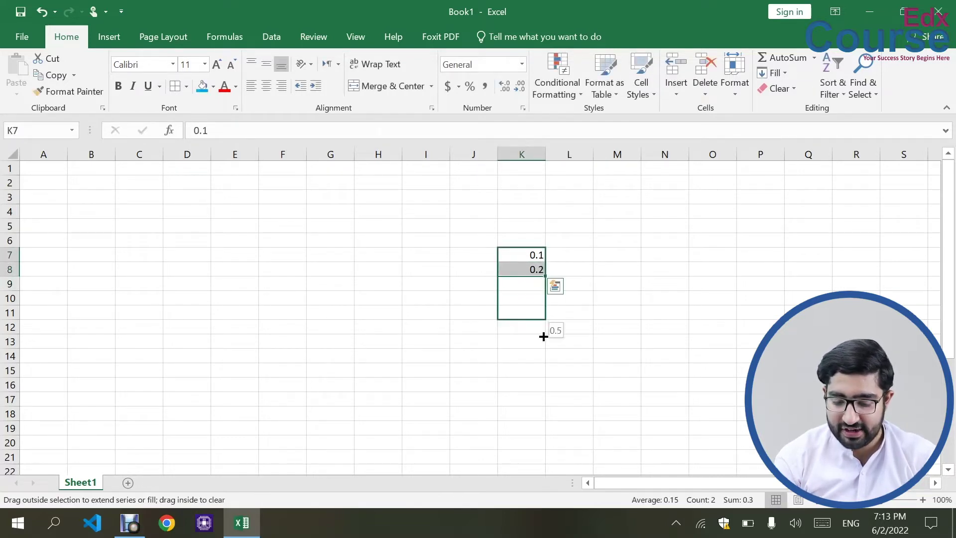
- Extend the 0.1, 0.2 series down to K16 so it ends at 1, then select K7:K16
left_click(612, 371)
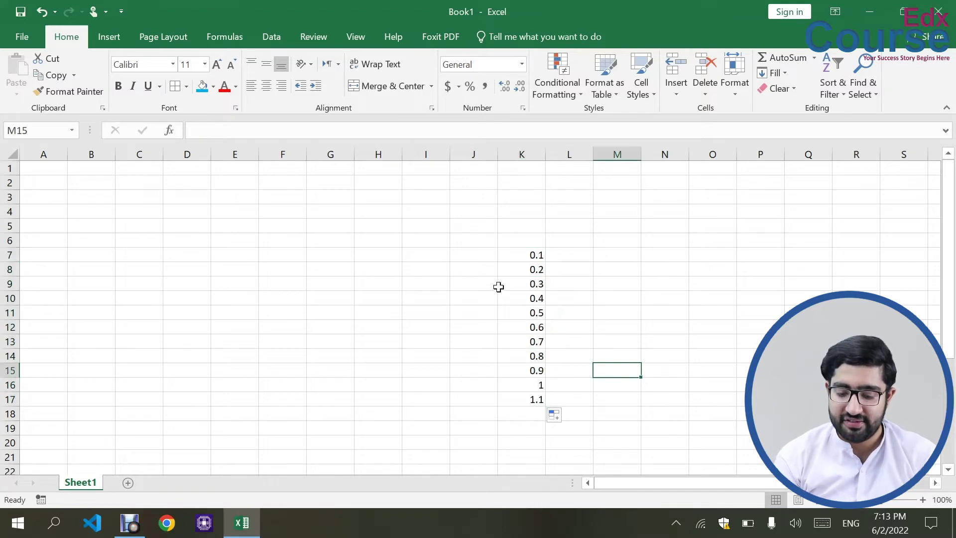
key("ctrl+z")
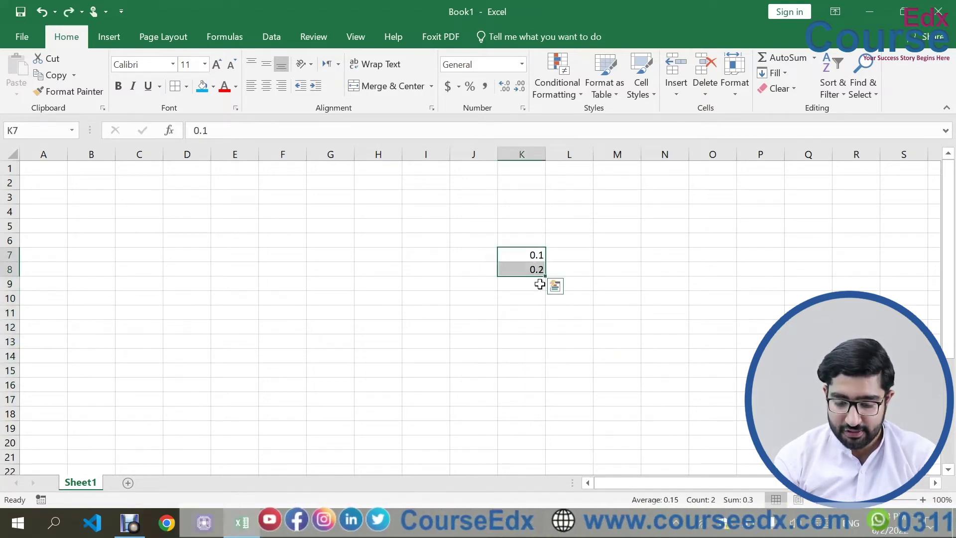
left_click_drag(544, 277, 544, 372)
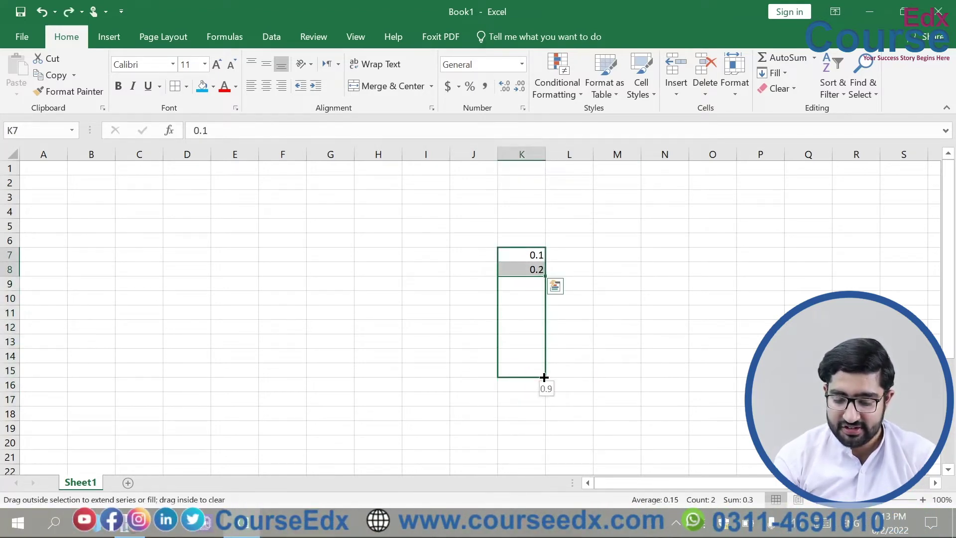
left_click_drag(544, 386, 543, 388)
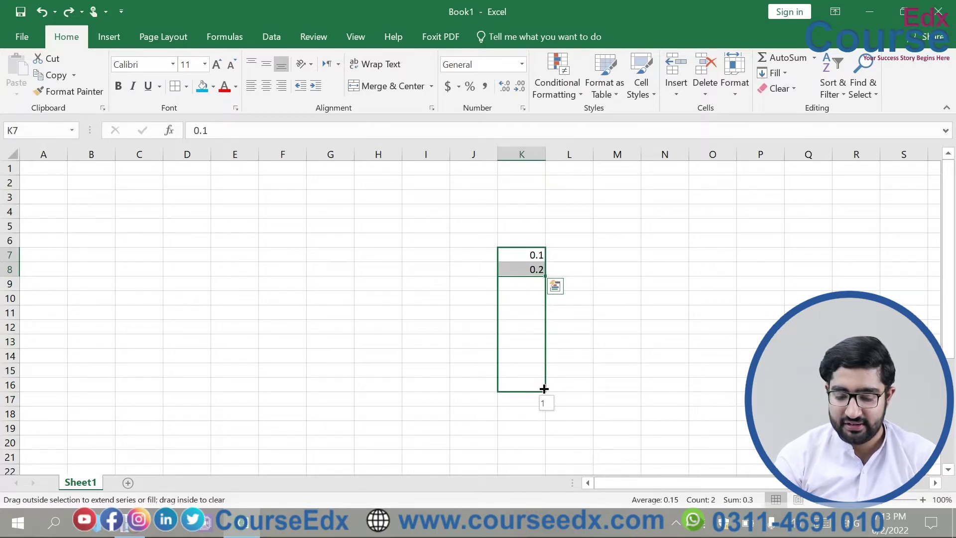
left_click(640, 388)
mouse_move(502, 258)
left_mouse_down()
mouse_move(533, 320)
mouse_move(542, 388)
left_mouse_up()
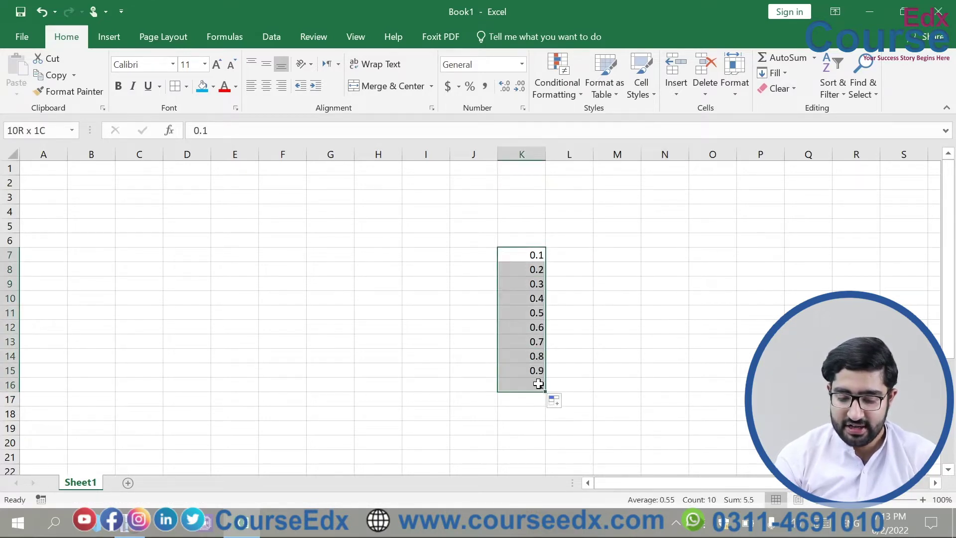
- Format the K7:K16 series as percentages, showing 10% to 100%
left_click(647, 91)
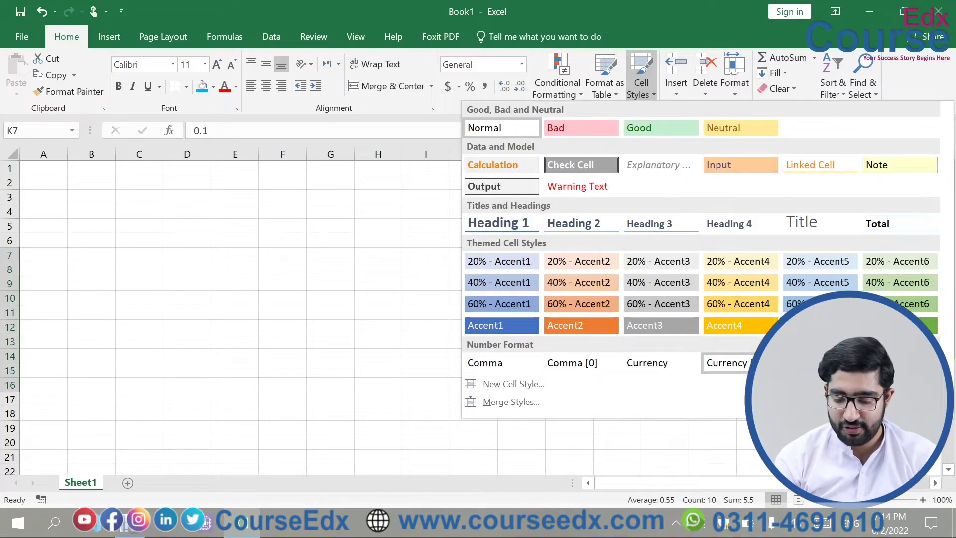
left_click(799, 362)
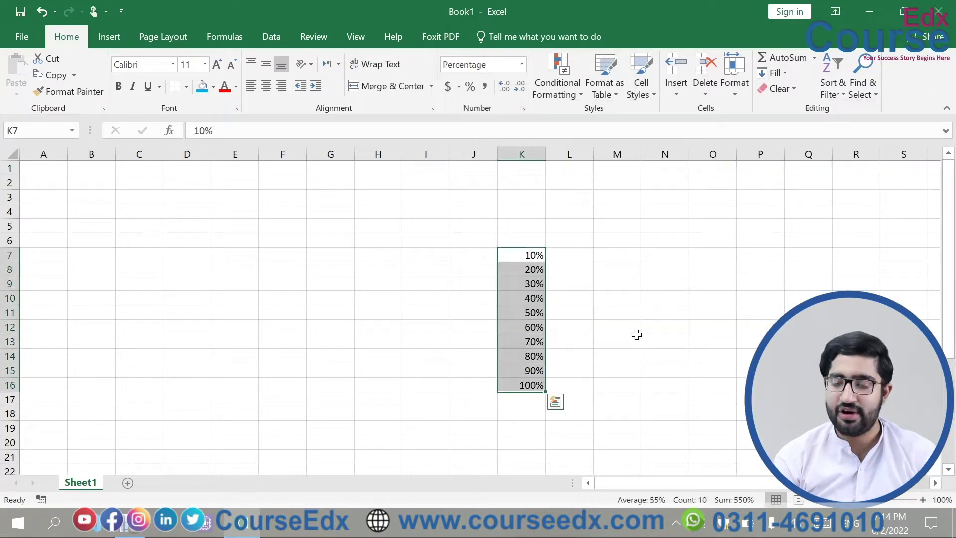
key("ctrl+z")
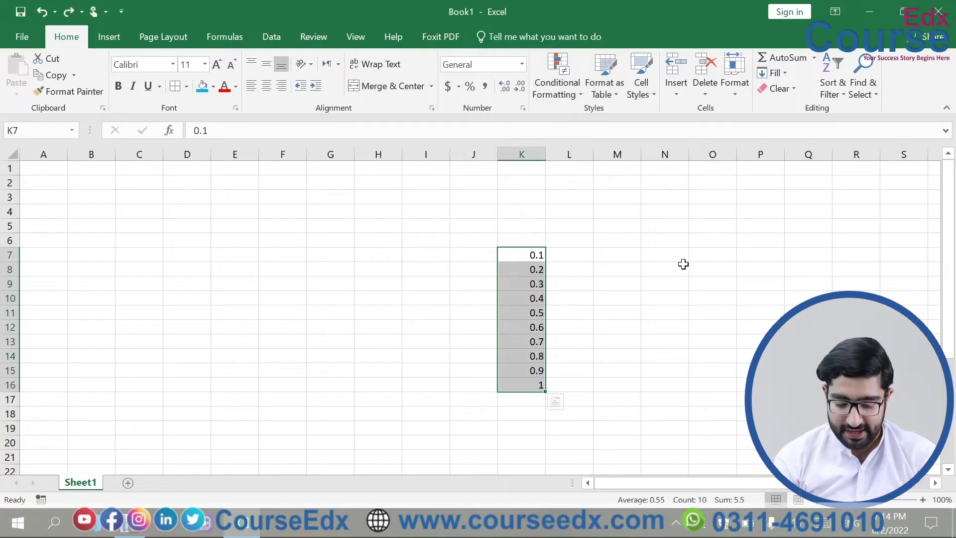
key("ctrl+shift+5")
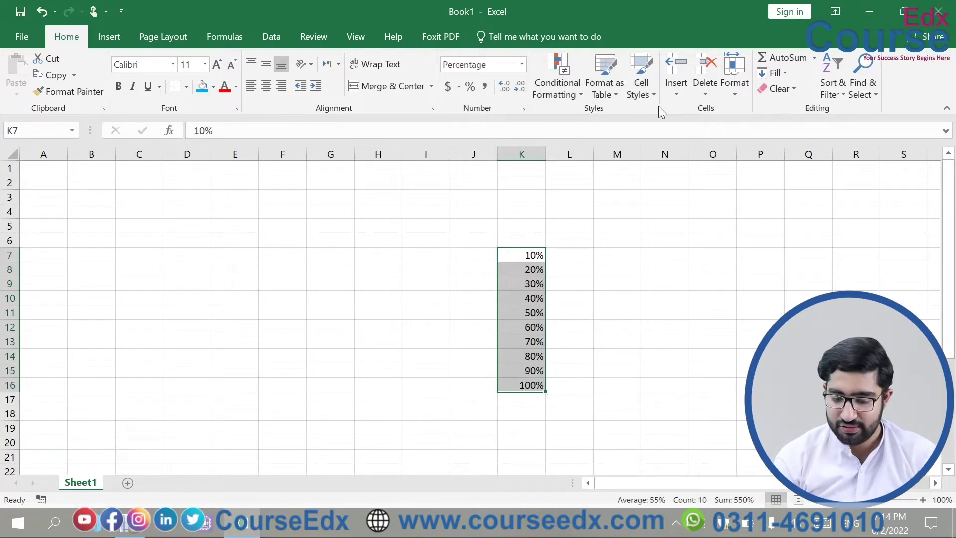
- Try the Comma [0] style on K7:K16, undo it, and clear the values
left_click(649, 97)
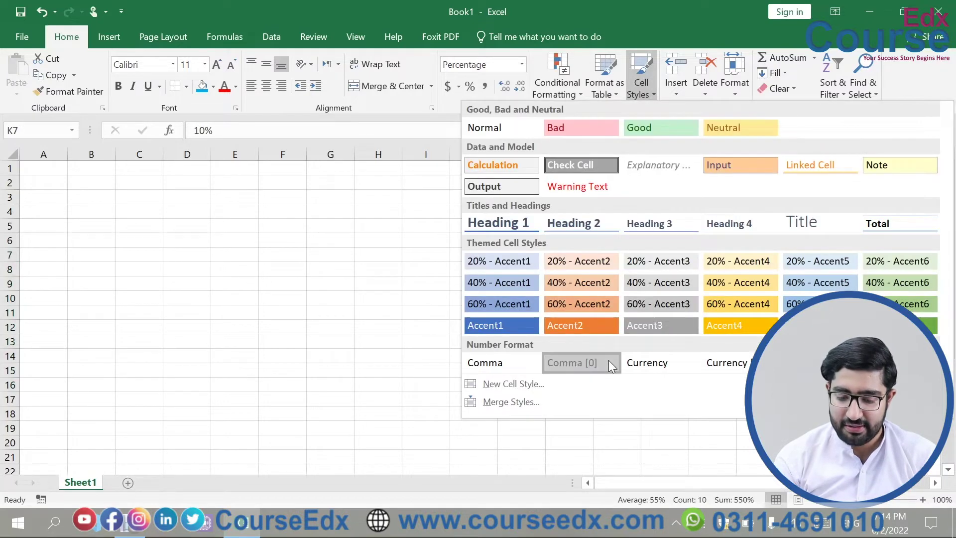
left_click(608, 359)
left_click(635, 276)
key("ctrl+z")
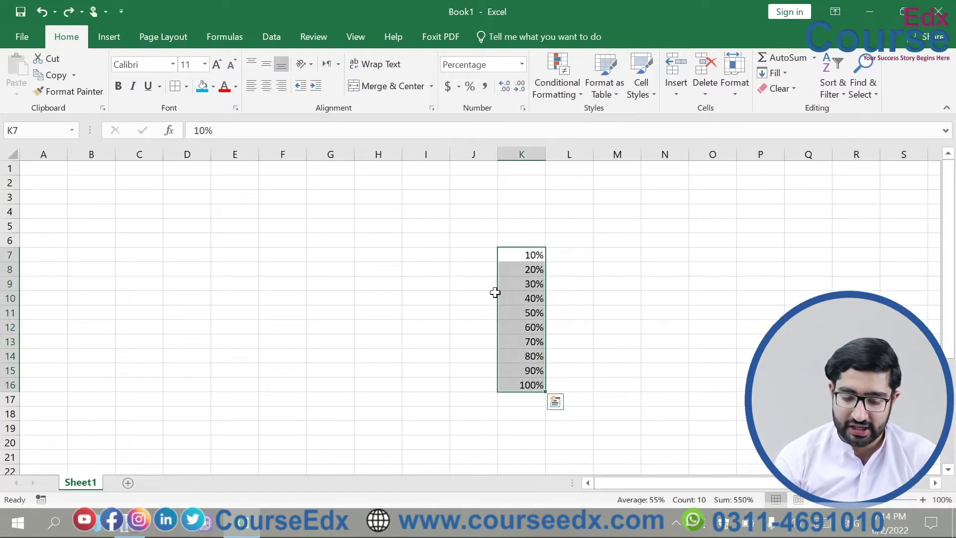
key("Delete")
left_click(626, 276)
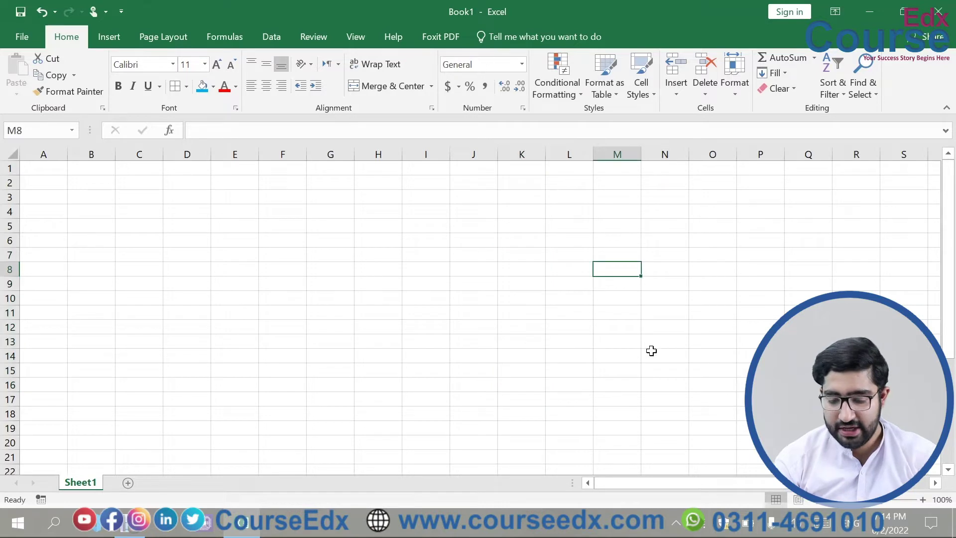
- Enter 1000, 2000 and 3000 in M8, M9 and M10
type("1000")
key("Return")
type("2")
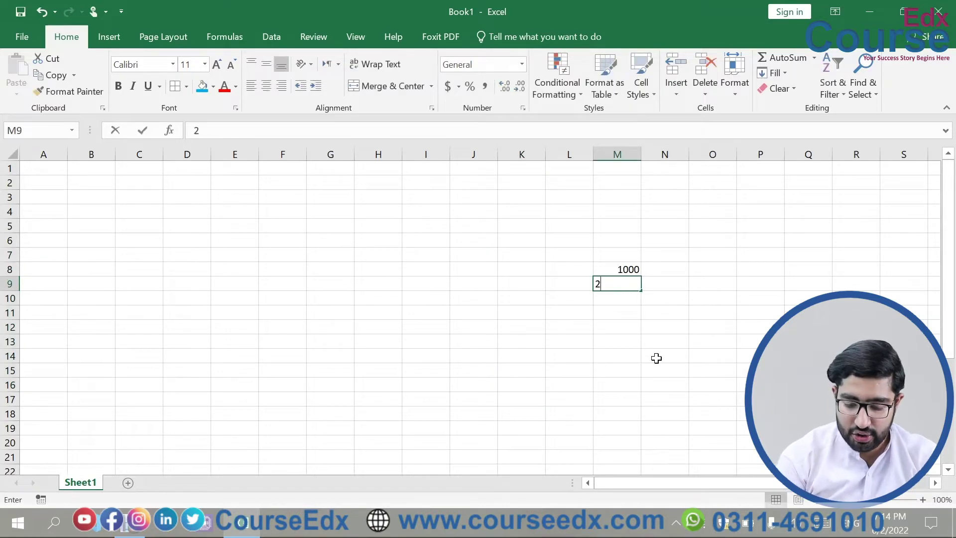
key("Return")
type("000")
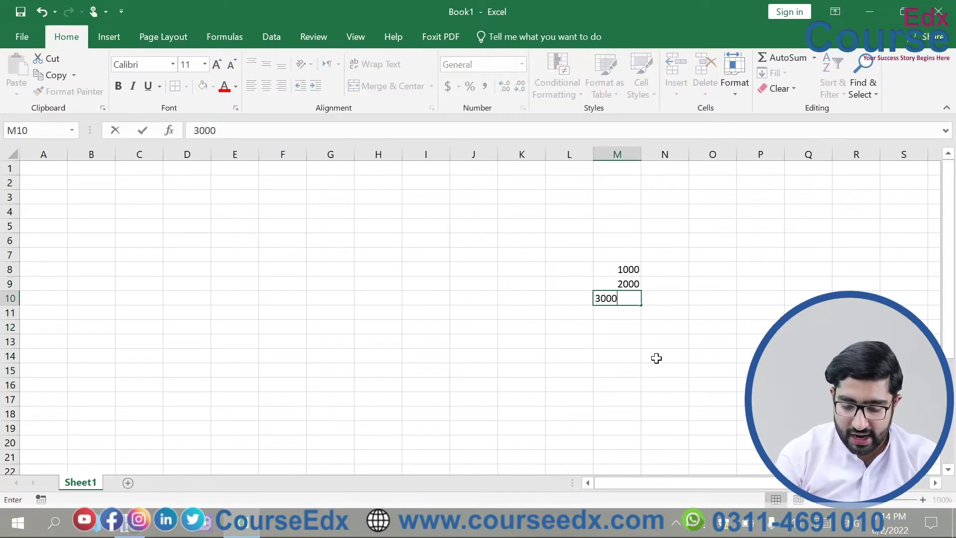
key("Return")
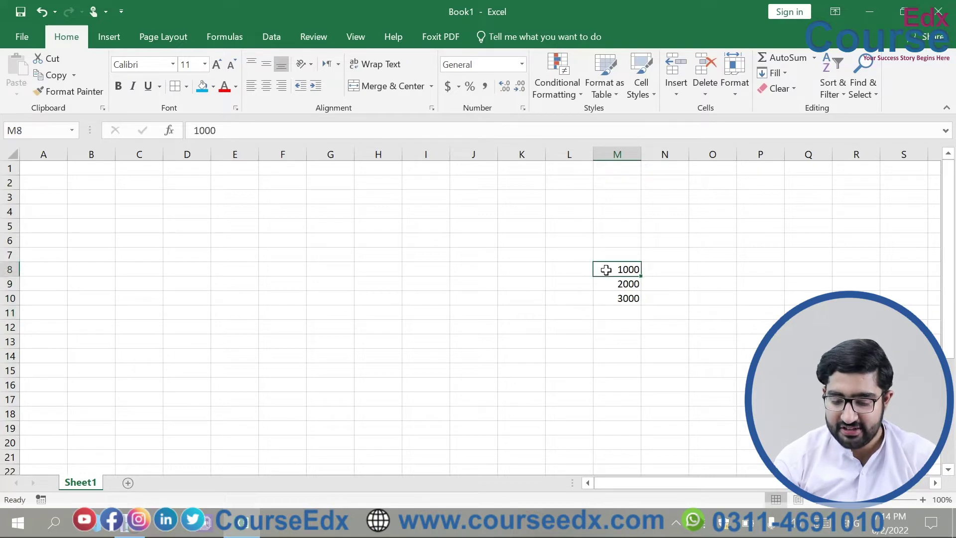
- Try the Comma cell style on M8:M11, then undo it
left_click_drag(604, 268, 620, 319)
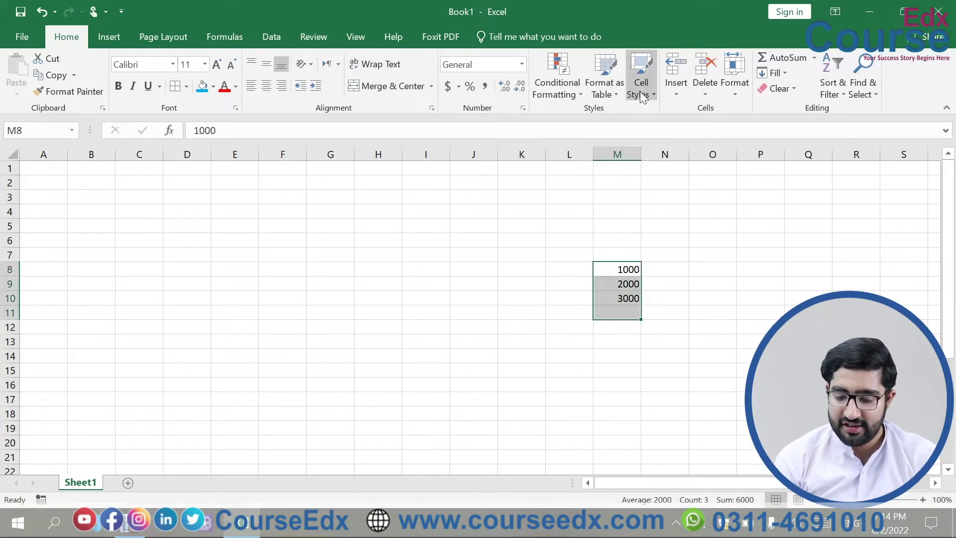
left_click(640, 90)
left_click(513, 362)
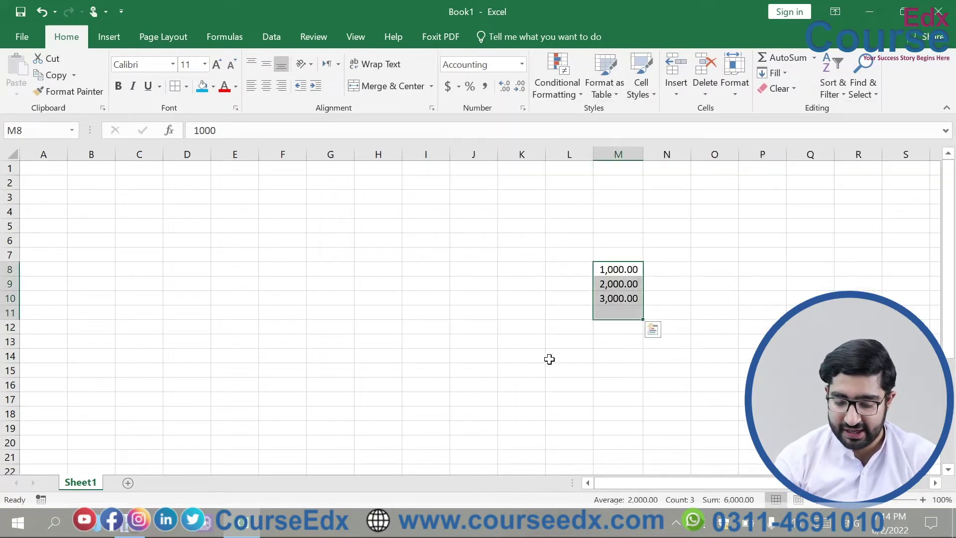
left_click(704, 331)
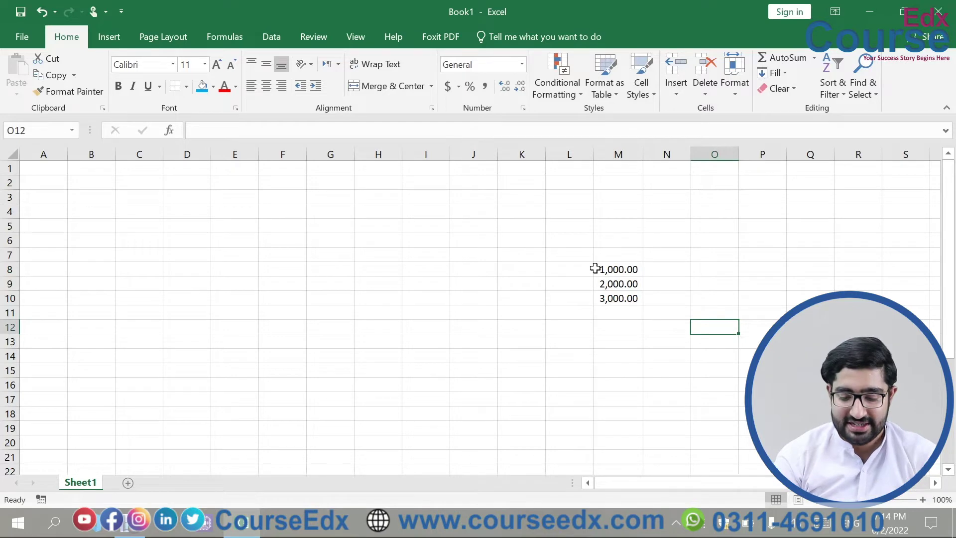
left_click_drag(595, 268, 637, 326)
key("ctrl+z")
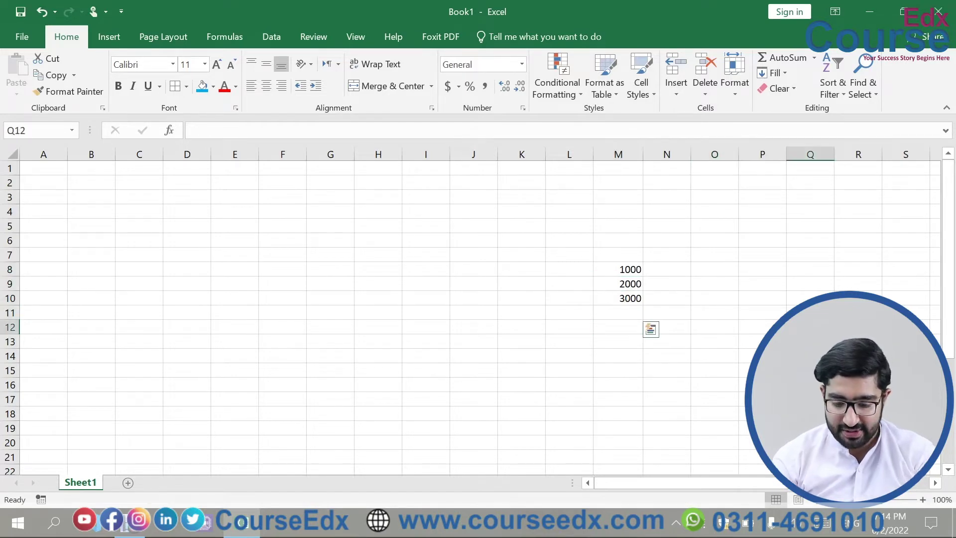
left_click(647, 285)
- Try the Comma [0] cell style on M8:M11, then undo it
left_click_drag(614, 269, 623, 313)
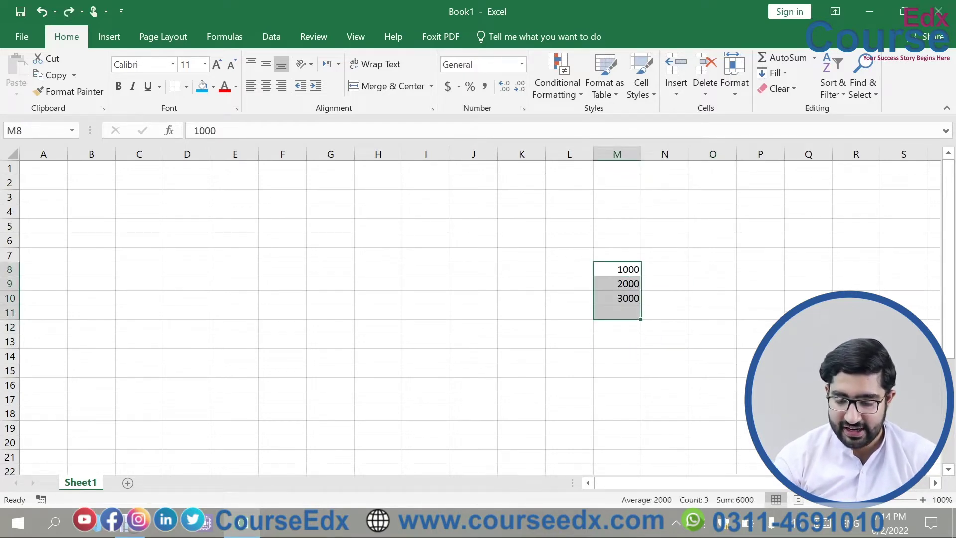
left_click(629, 94)
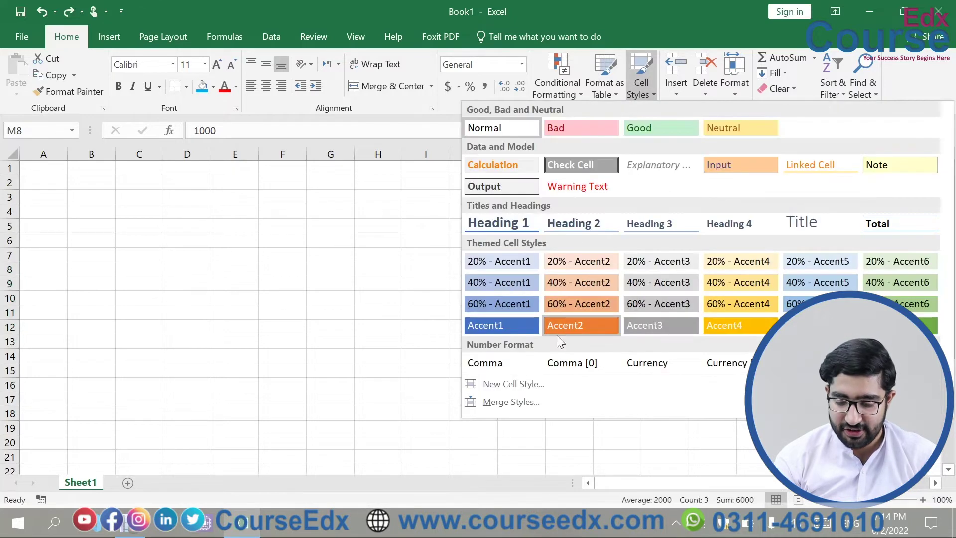
left_click(557, 358)
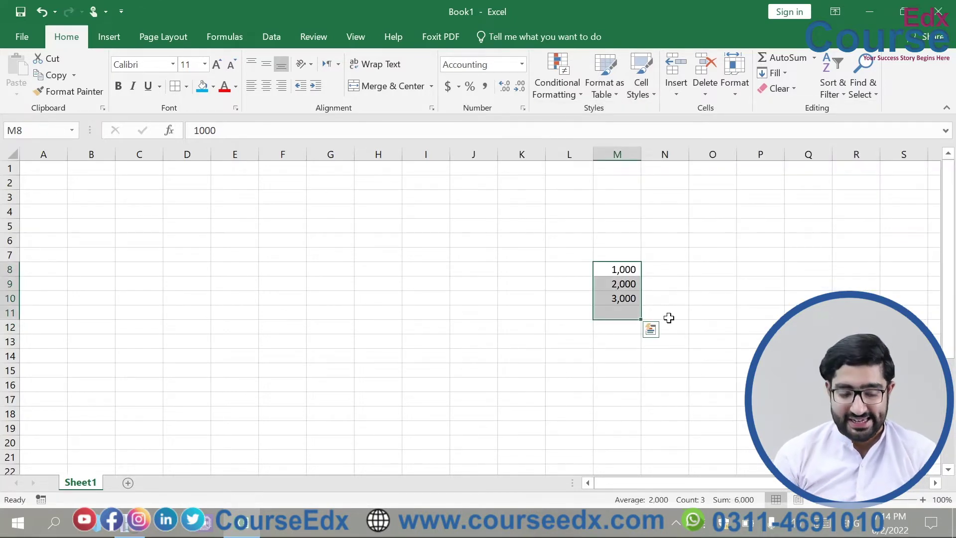
key("ctrl+z")
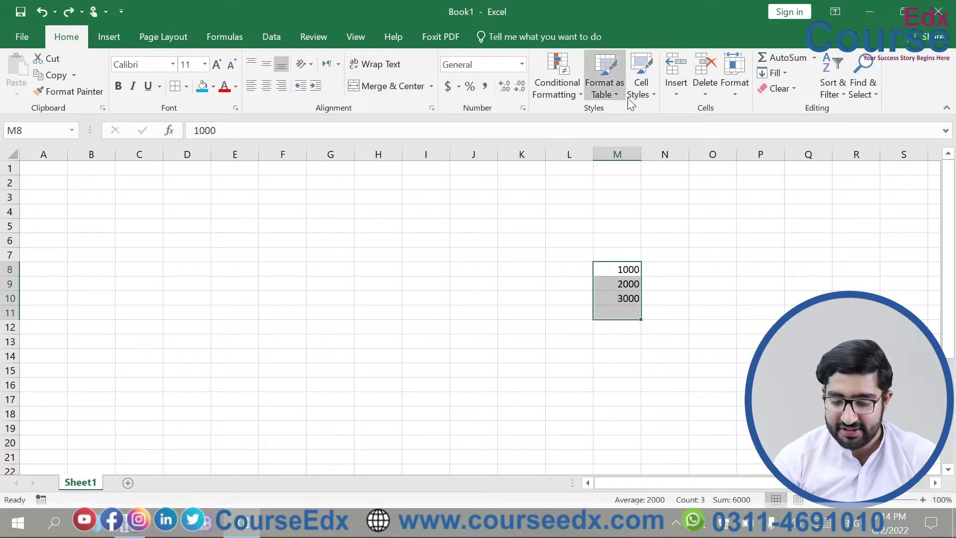
- Try Currency on M8:M10, undo, then apply Currency [0] for $1,000, $2,000, $3,000
left_click(641, 89)
left_click(663, 372)
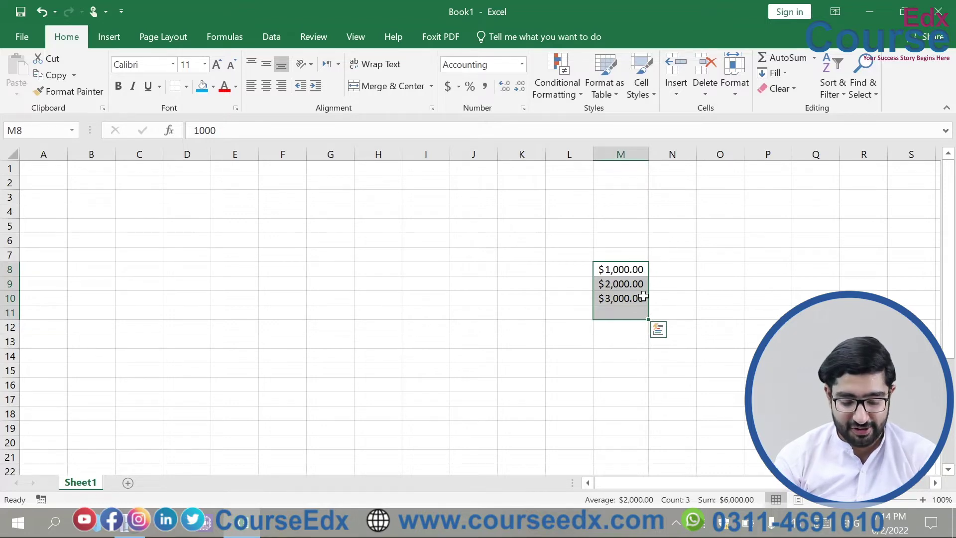
key("ctrl+z")
left_click(641, 92)
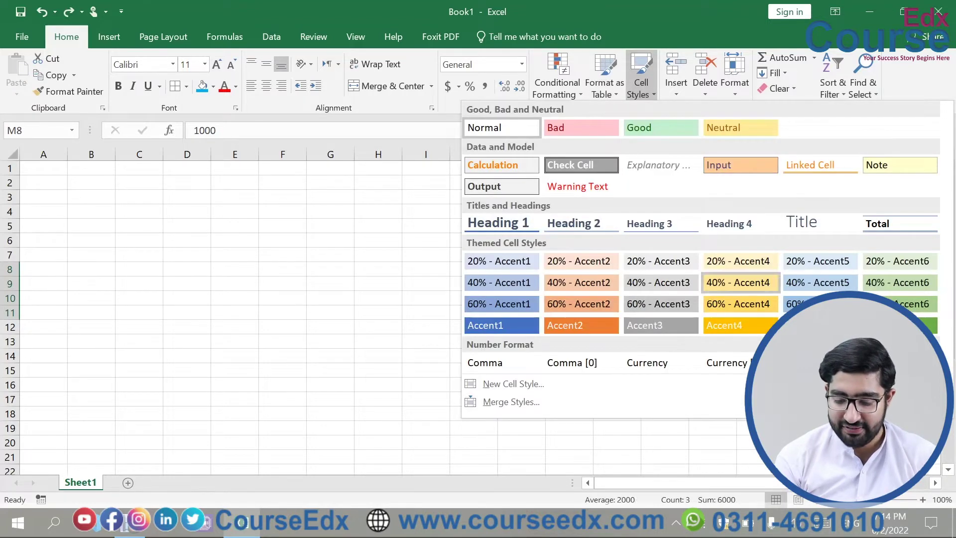
left_click(732, 364)
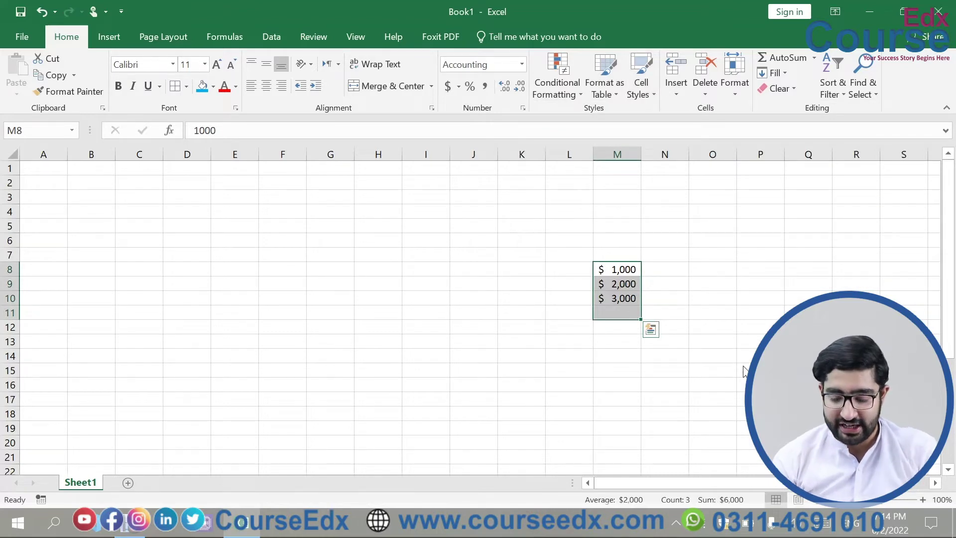
left_click(743, 371)
left_click_drag(617, 255, 614, 313)
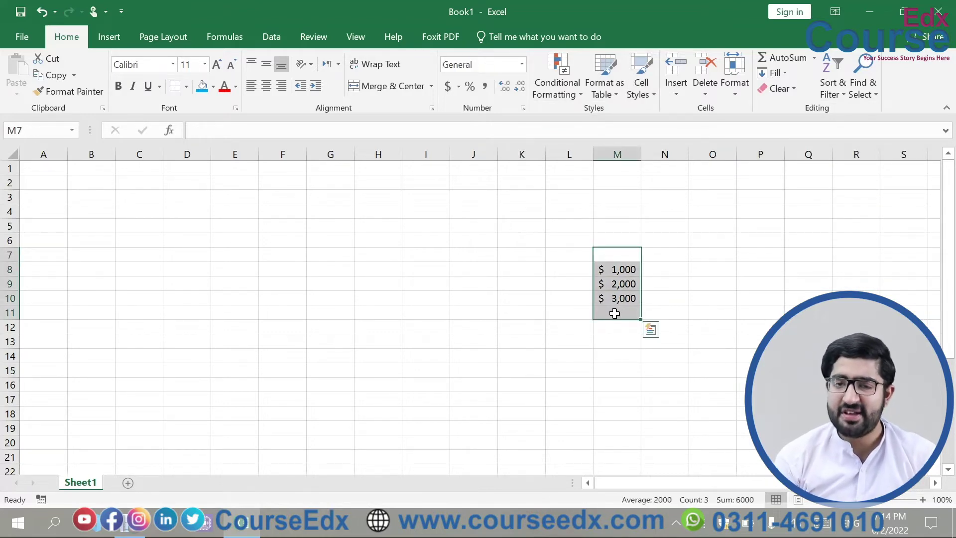
- Delete the dollar amounts, then try and undo 60% - Accent5 on M6:M17
key("Delete")
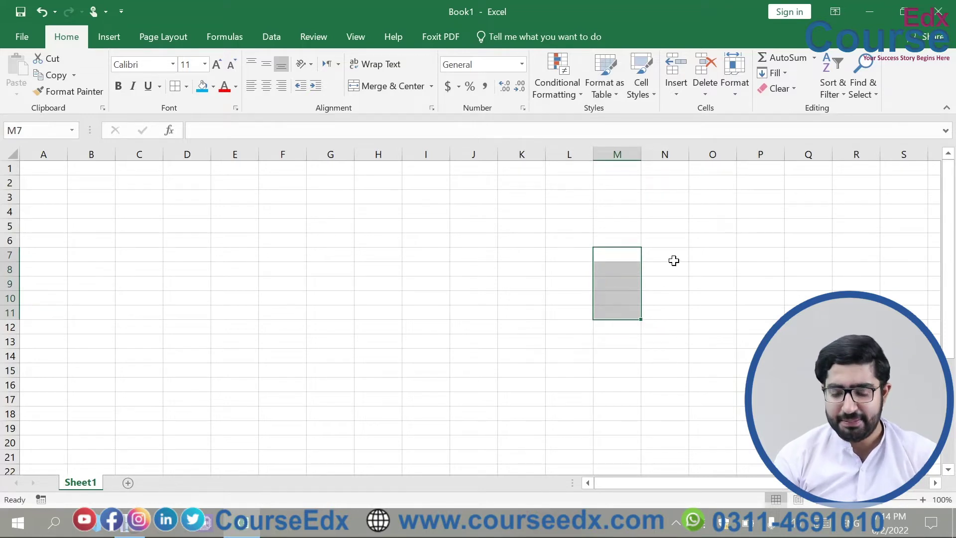
left_click_drag(604, 238, 629, 393)
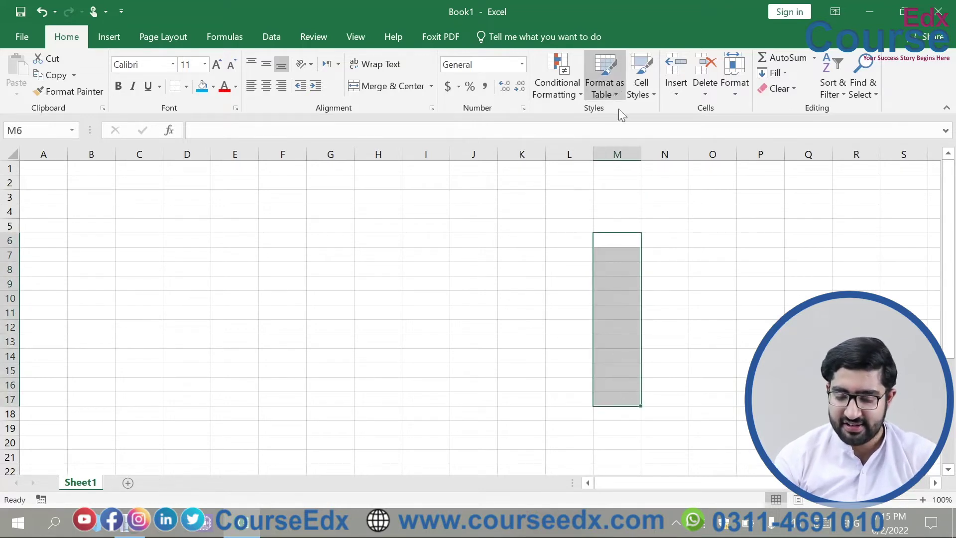
left_click(637, 95)
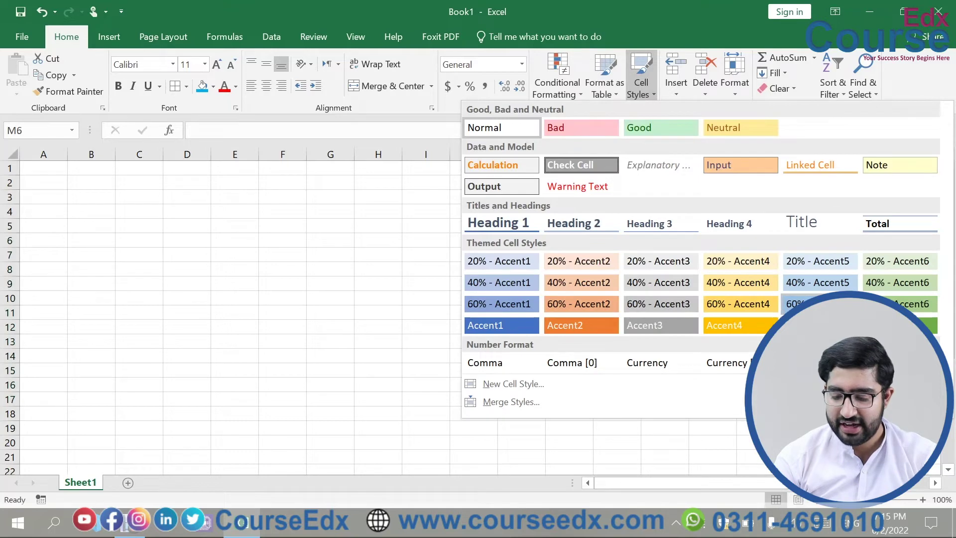
left_click(816, 303)
left_click(692, 247)
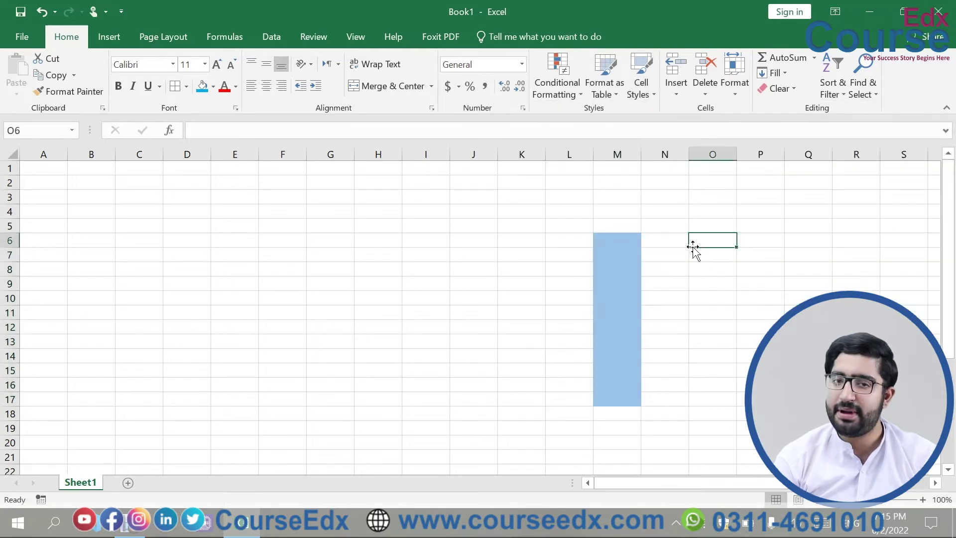
key("ctrl+z")
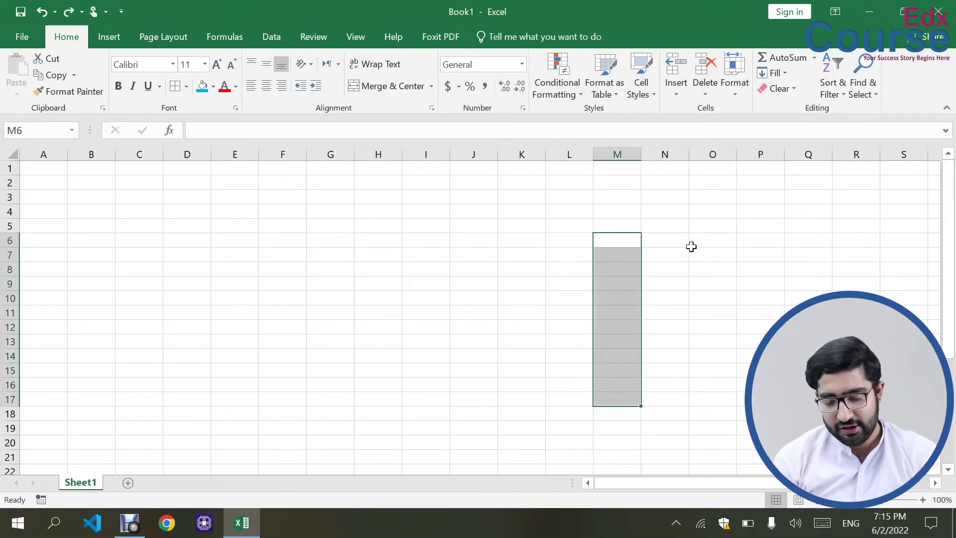
- Select and deselect ranges in columns K to N, leaving nothing selected
left_click(692, 269)
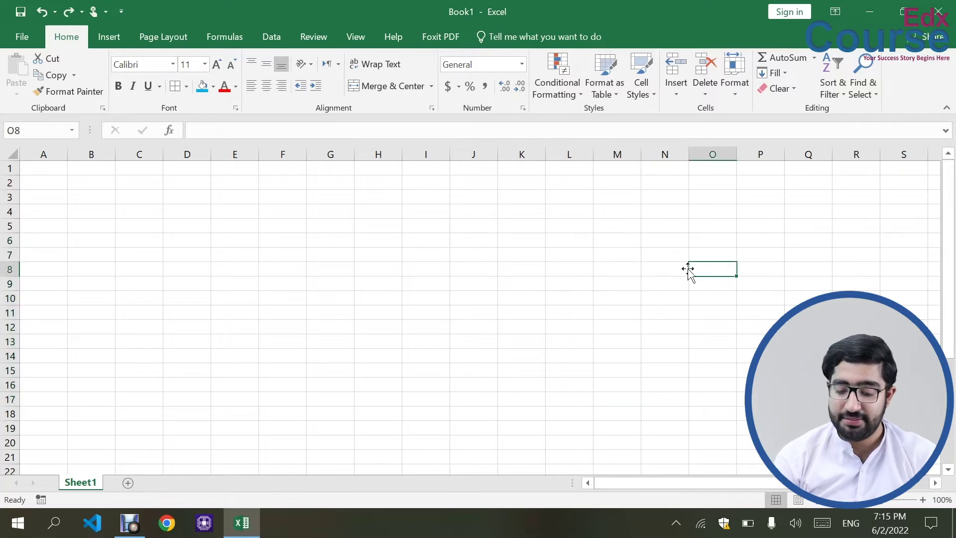
left_click_drag(543, 236, 566, 374)
left_click(629, 297)
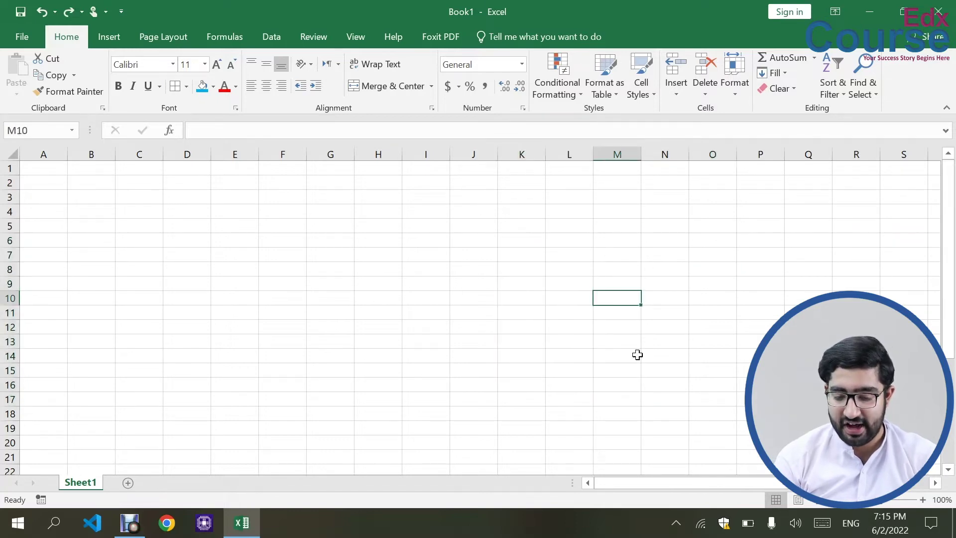
left_click(645, 403, "shift")
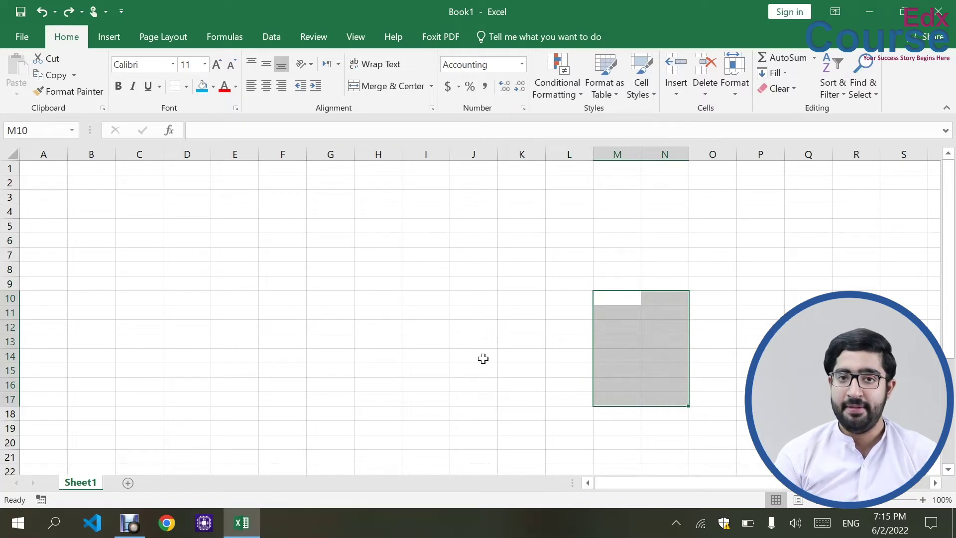
left_click(427, 364)
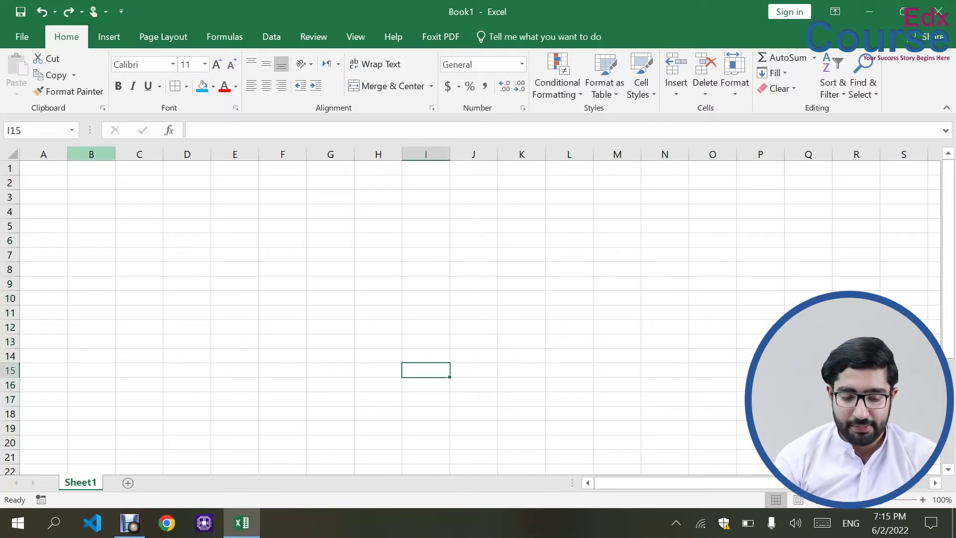
- Select the whole worksheet and Clear Formats so every cell returns to General
left_click(10, 152)
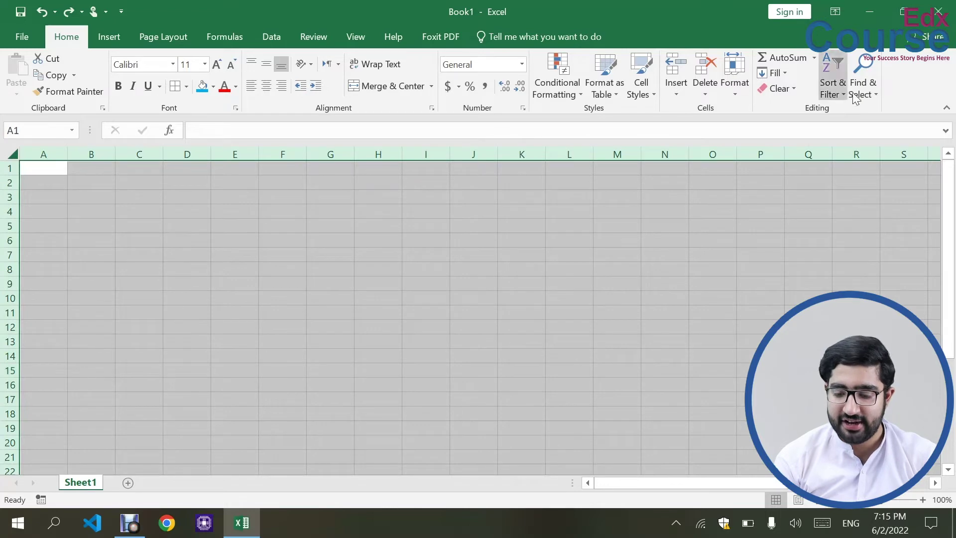
left_click(789, 88)
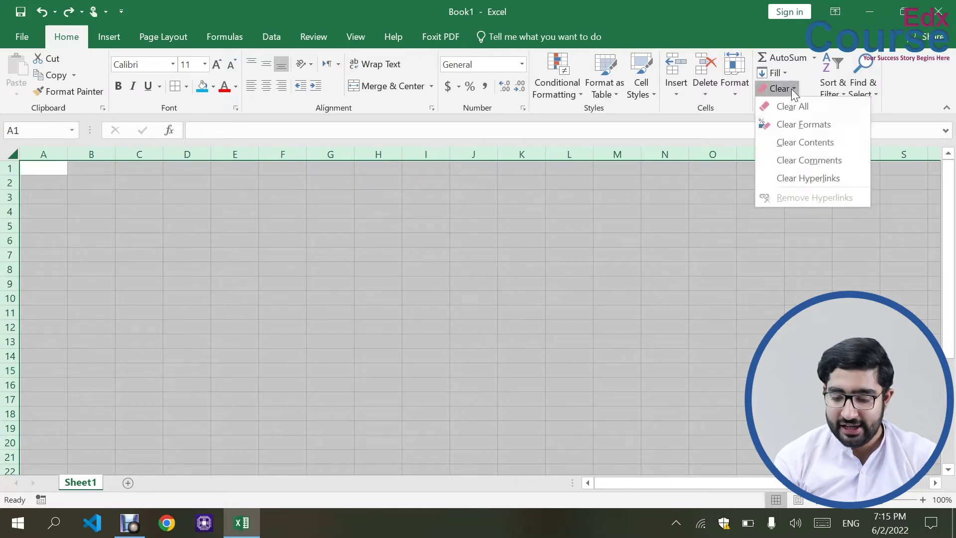
left_click(806, 124)
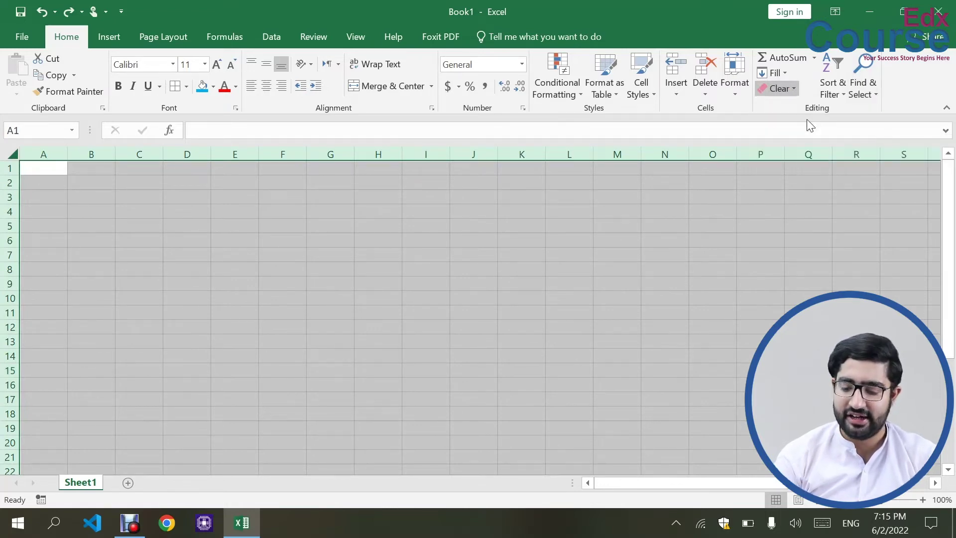
left_click(622, 278)
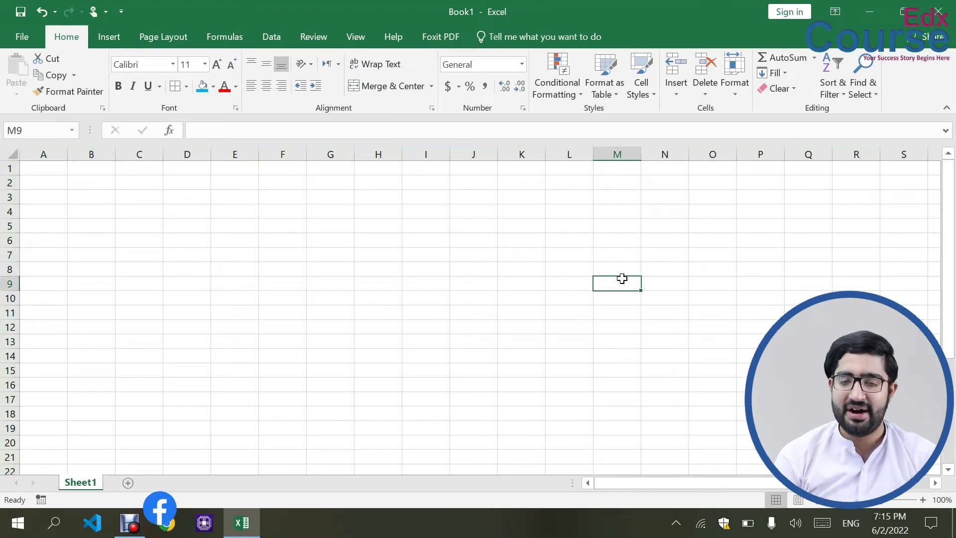
- Create a new cell style named 'mystyle' and open its Format Cells settings
left_click(426, 279)
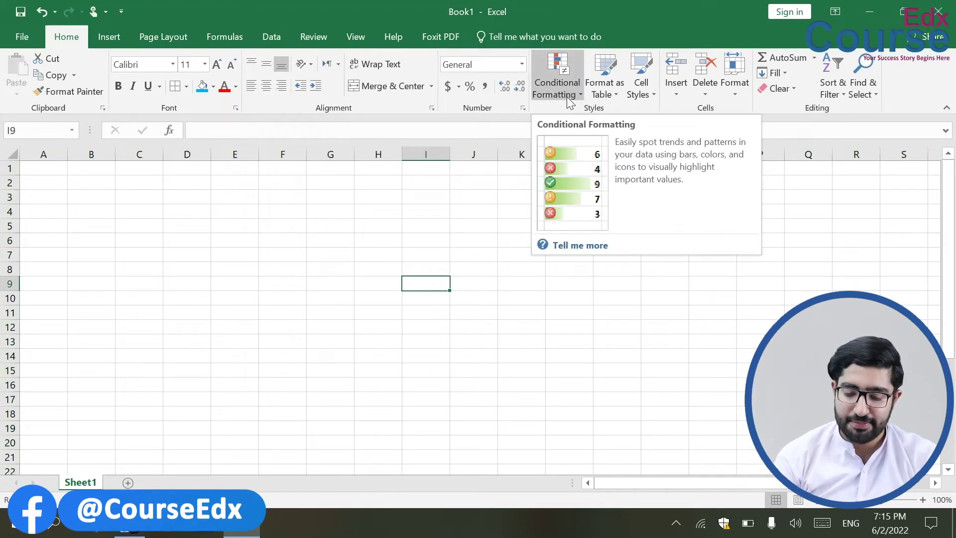
left_click(612, 94)
left_click(654, 87)
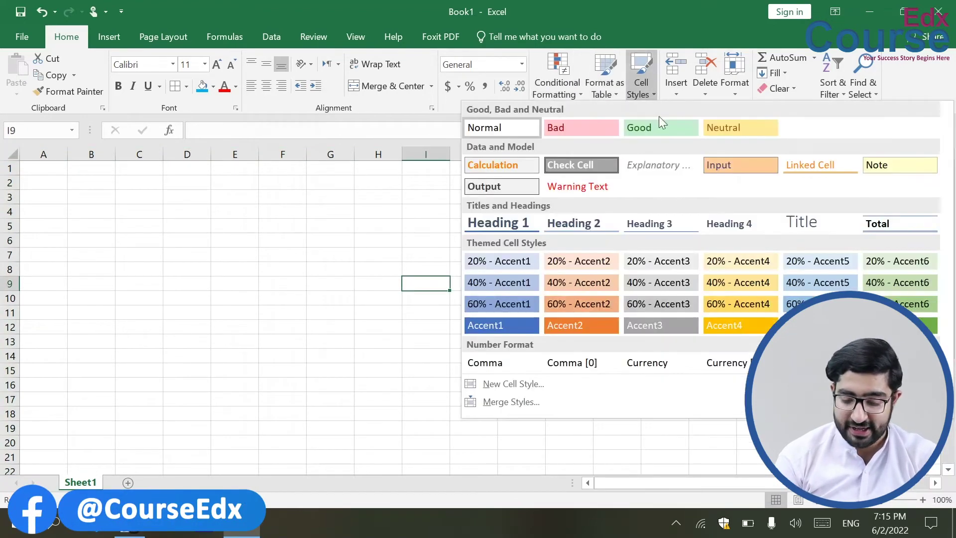
left_click(542, 384)
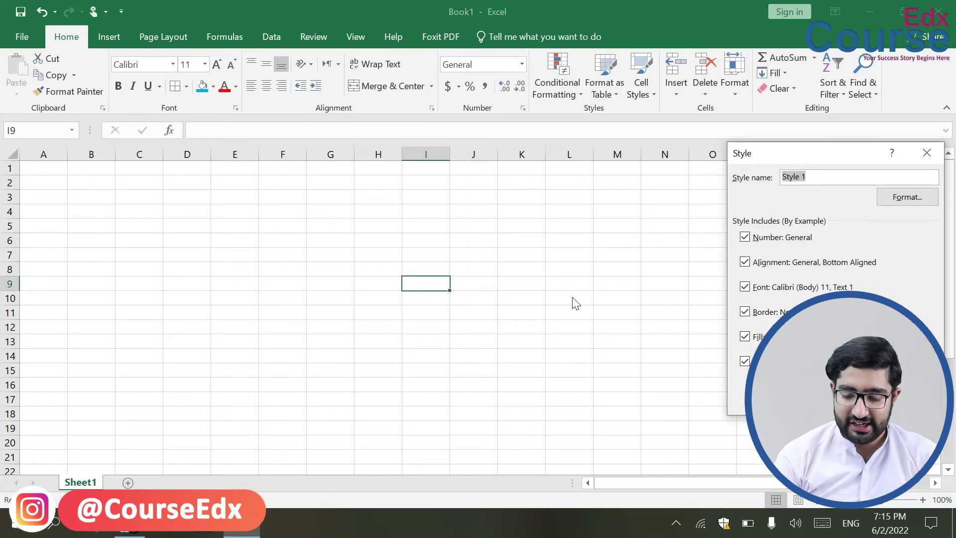
left_click_drag(833, 155, 730, 155)
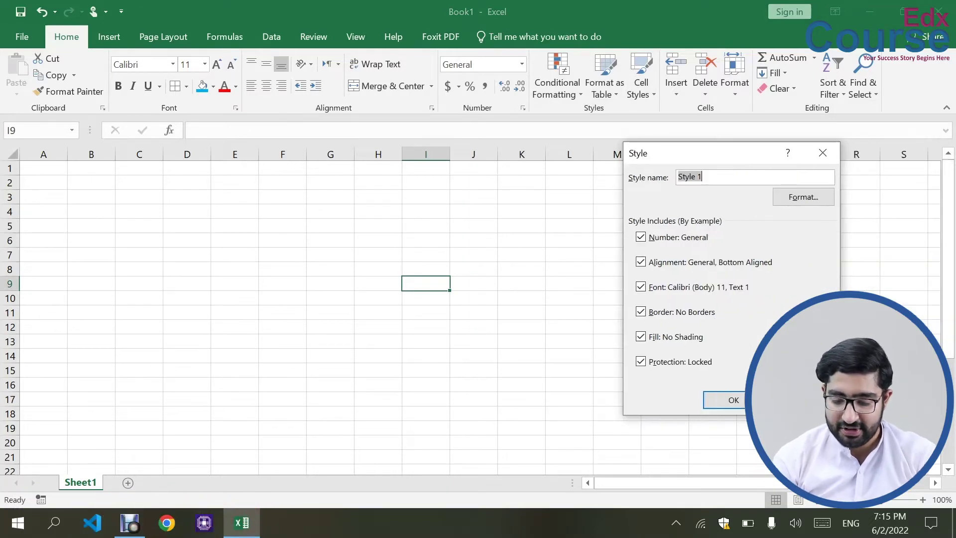
key("BackSpace")
type("mys")
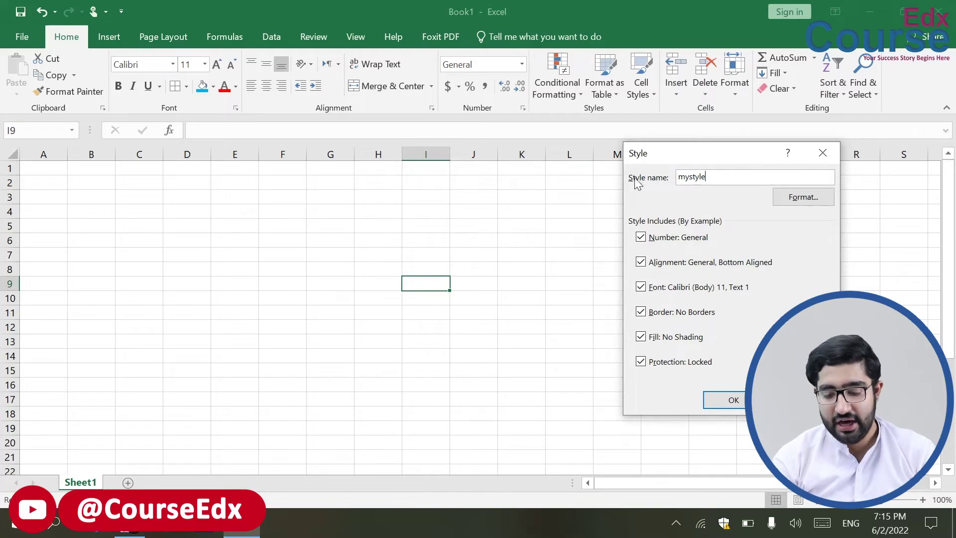
left_click(808, 197)
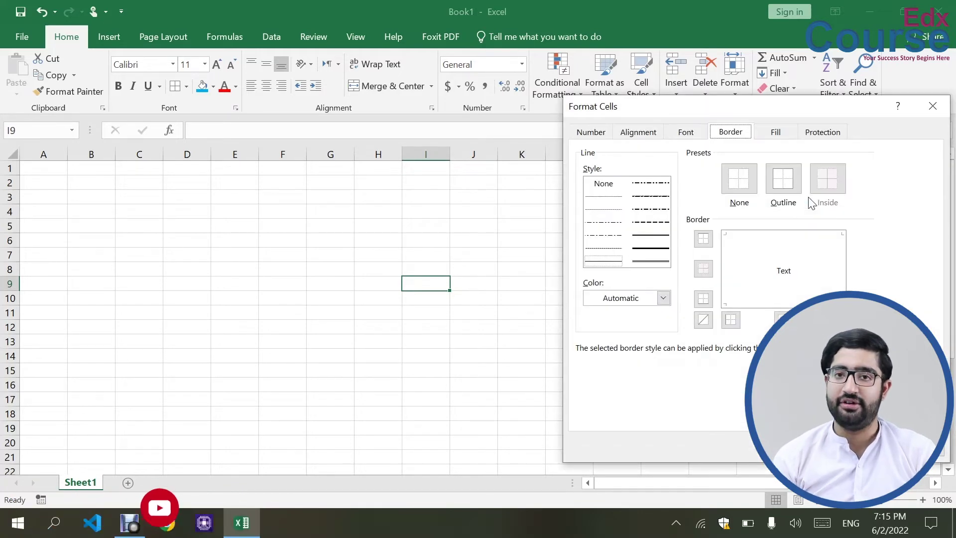
- On the Fill settings, try gray background colours, then open Fill Effects for a gradient
left_click(788, 133)
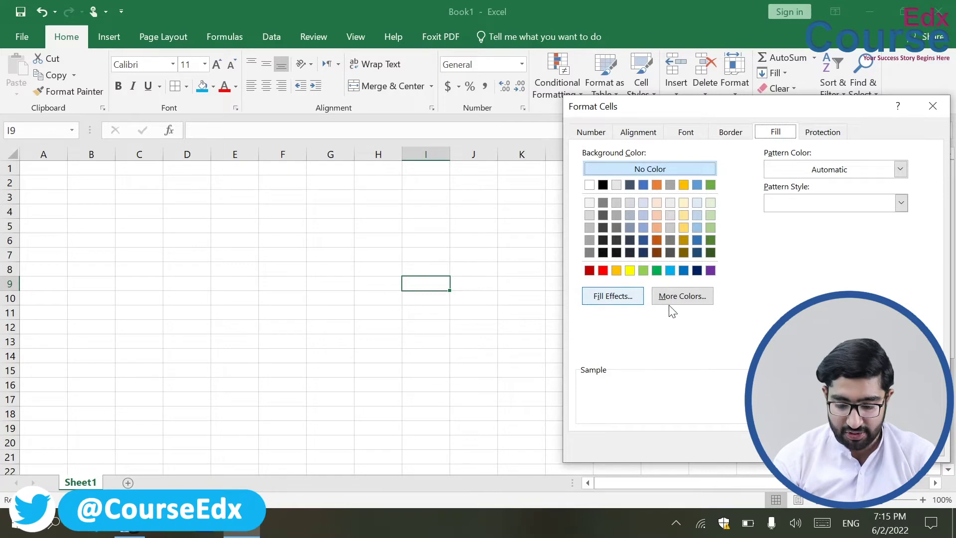
left_click(616, 239)
left_click(667, 238)
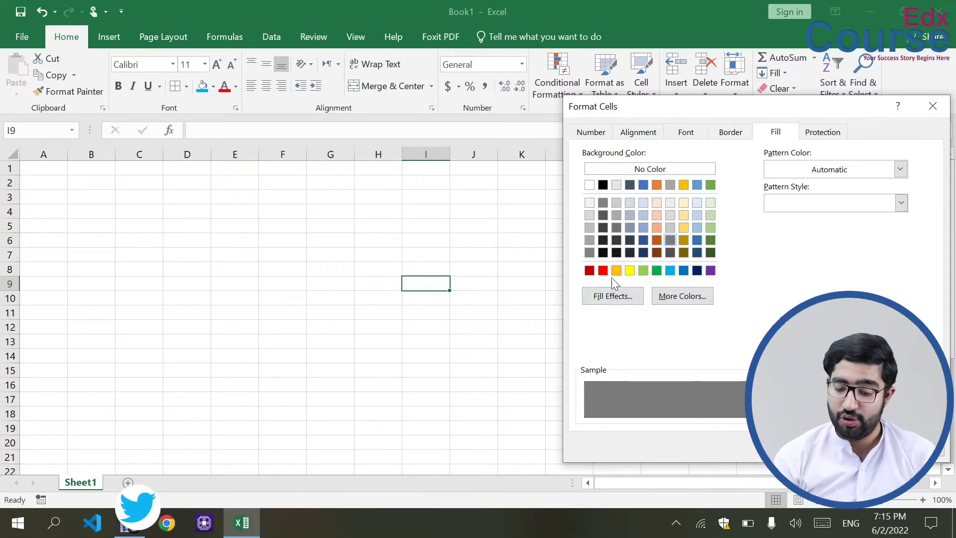
left_click(612, 296)
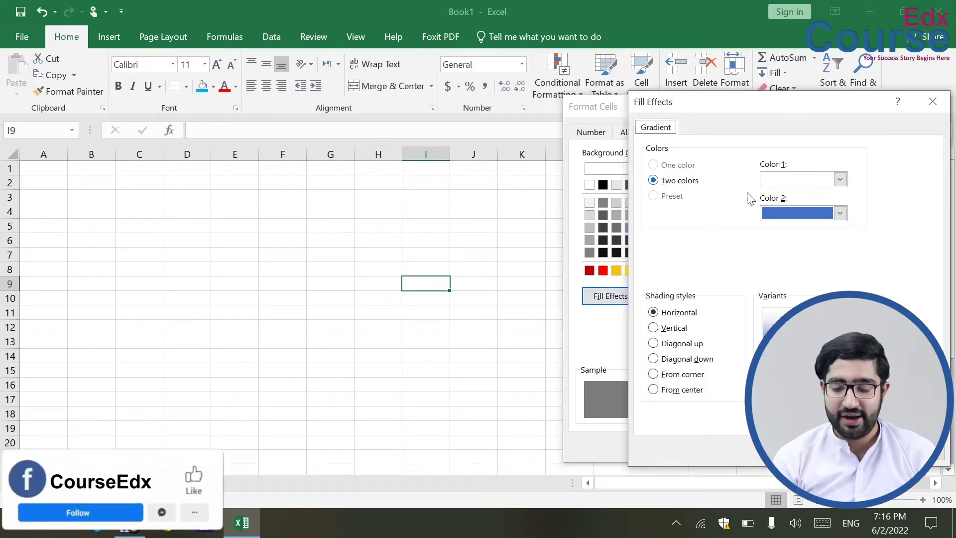
- Set a horizontal two-colour gradient, changing colour 1 from black to dark grey, colour 2 light blue
left_click(814, 184)
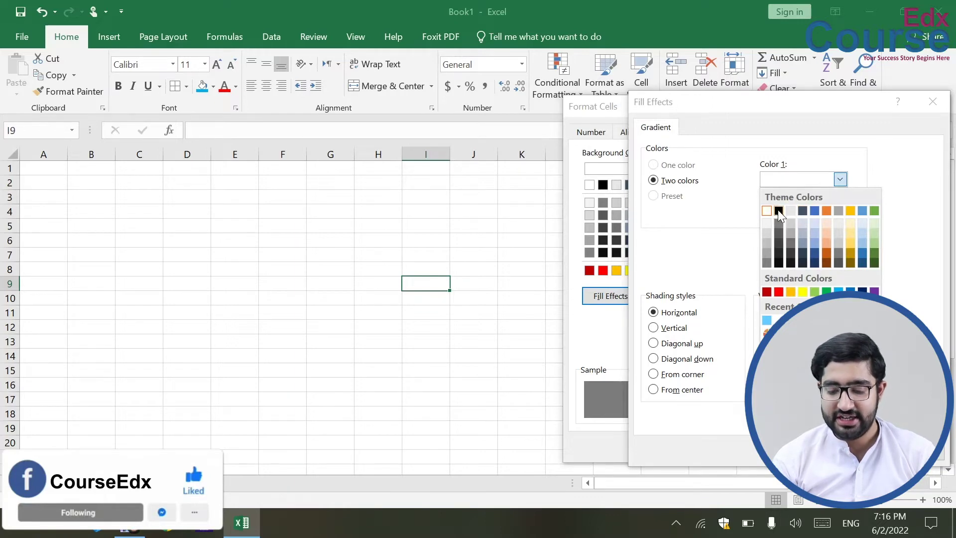
left_click(778, 211)
left_click(796, 213)
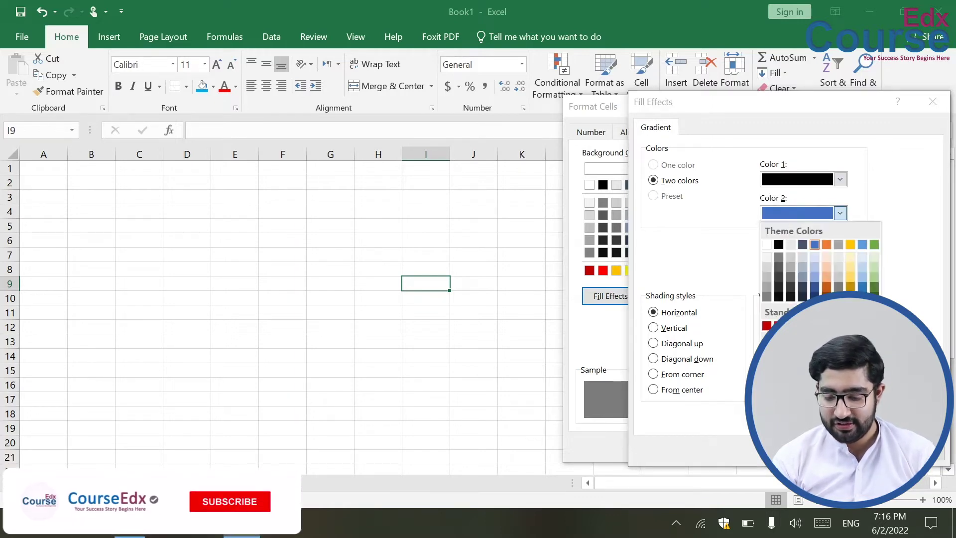
left_click(838, 326)
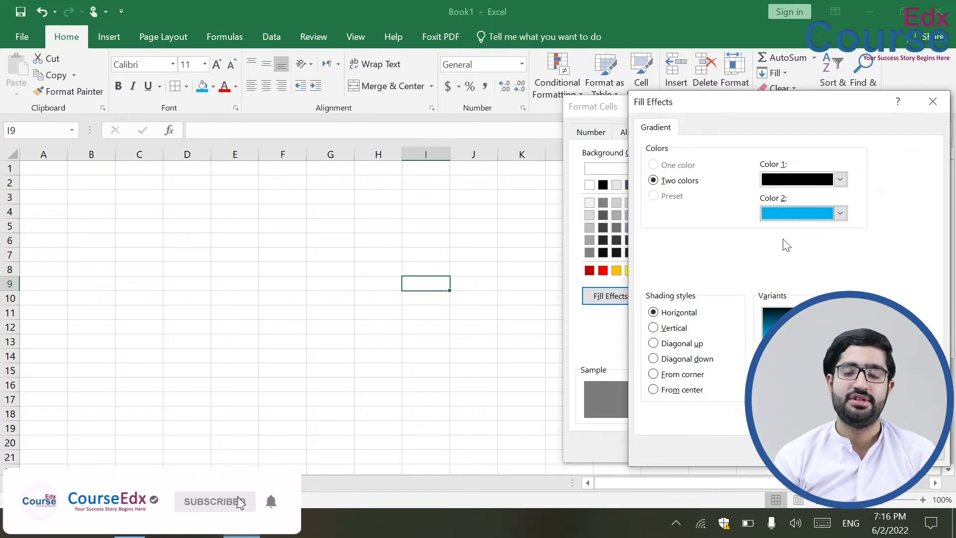
left_click(868, 450)
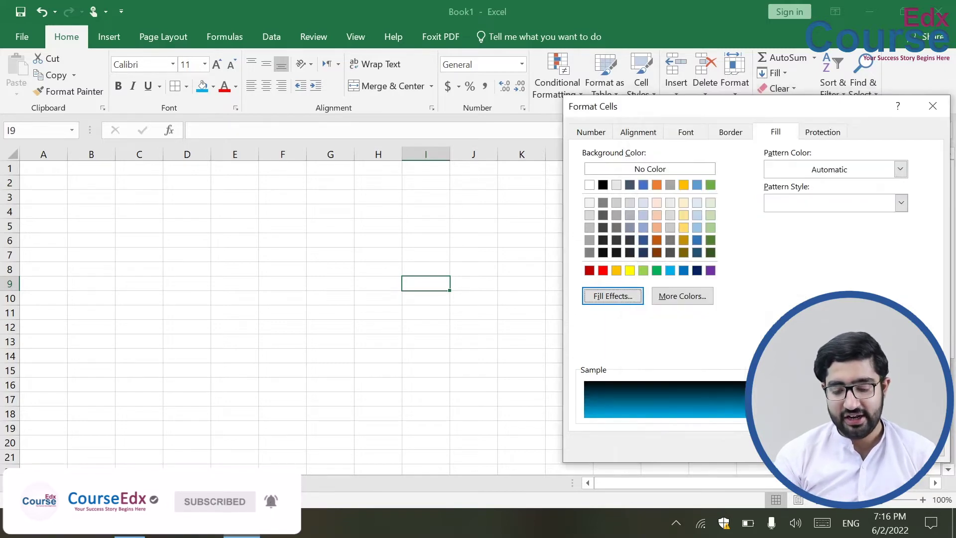
left_click(612, 296)
left_click(810, 180)
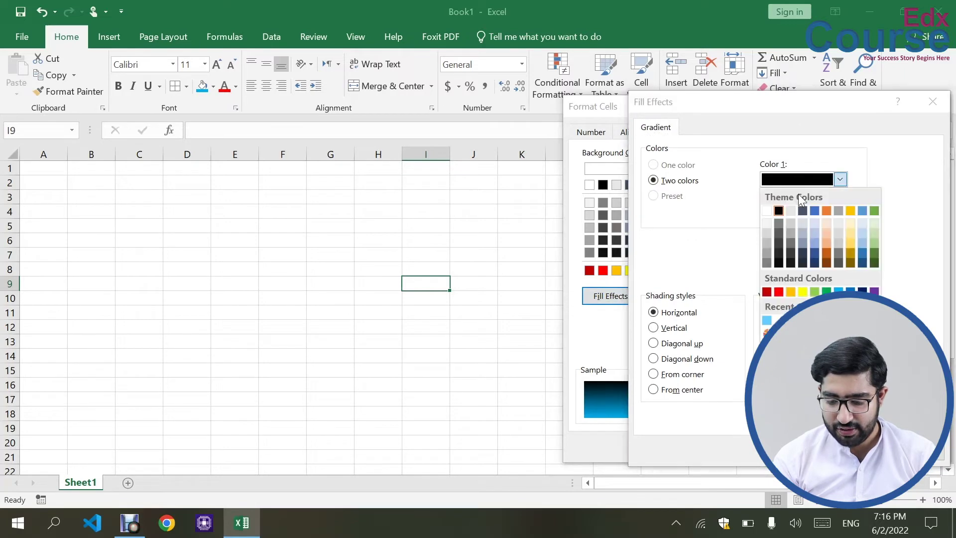
left_click(778, 234)
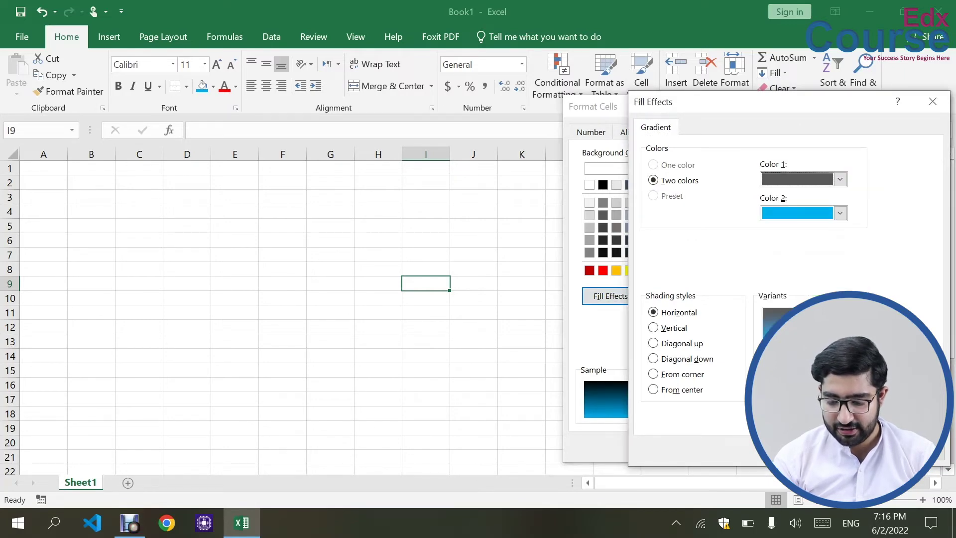
left_click(868, 450)
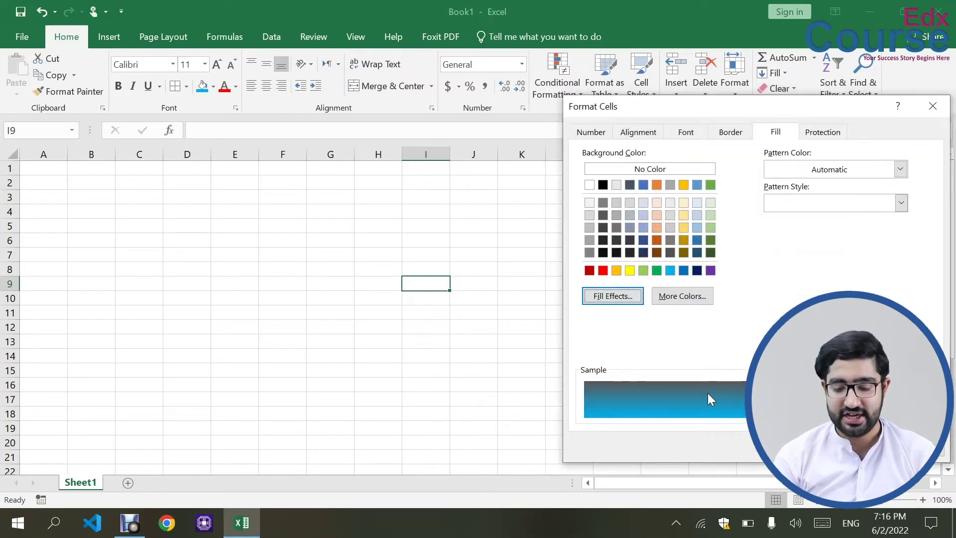
- Set mystyle's font colour to white (Background 1)
left_click(686, 132)
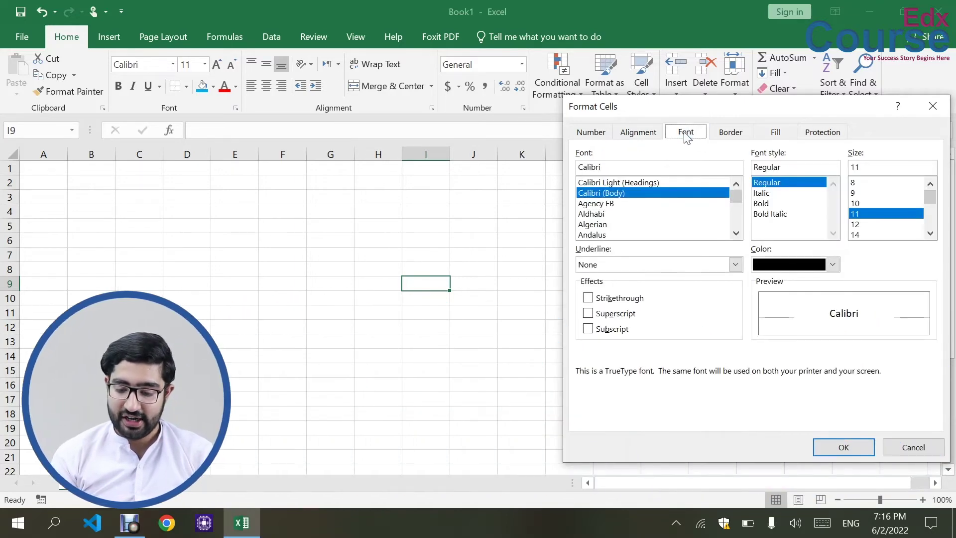
left_click(772, 132)
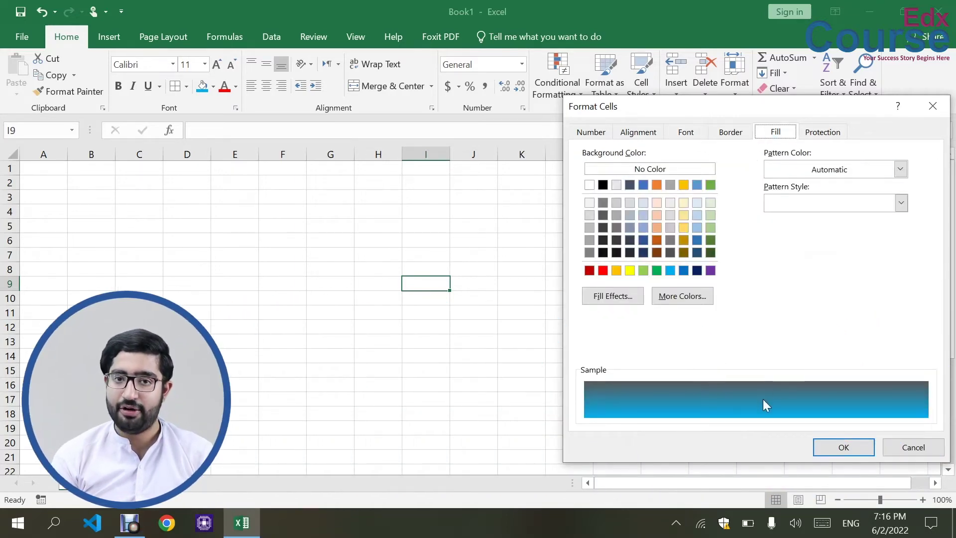
left_click(685, 133)
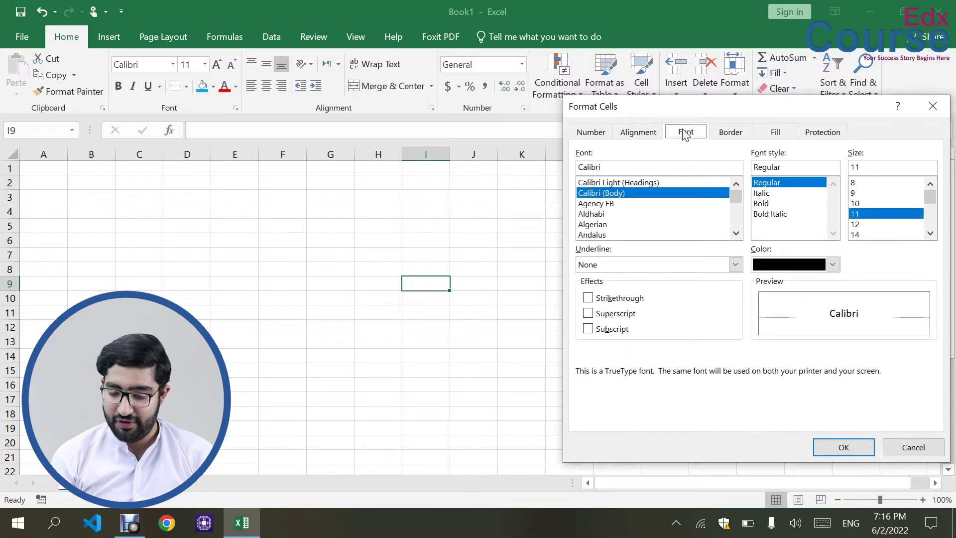
left_click(832, 265)
left_click(758, 312)
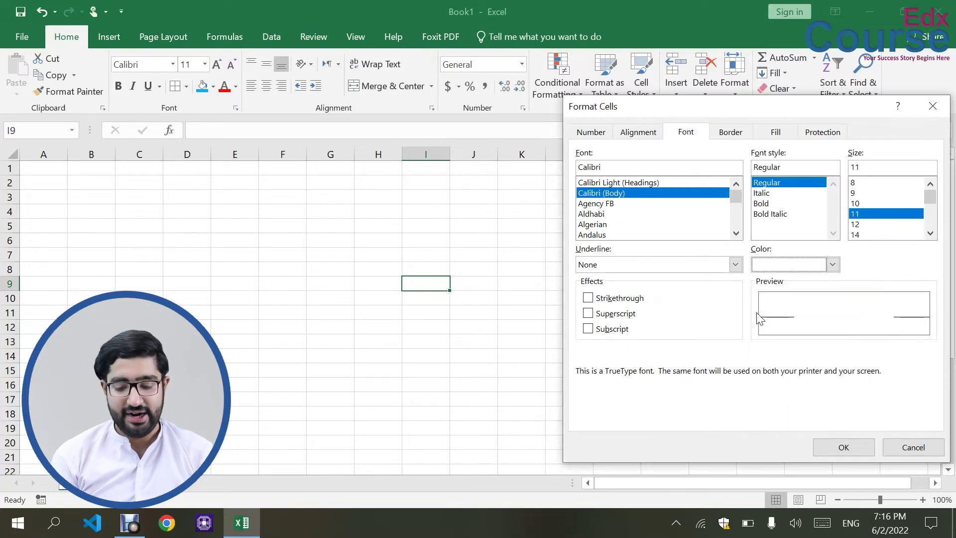
- Save the gradient fill and white font into mystyle, then reopen its Border settings
left_click(854, 448)
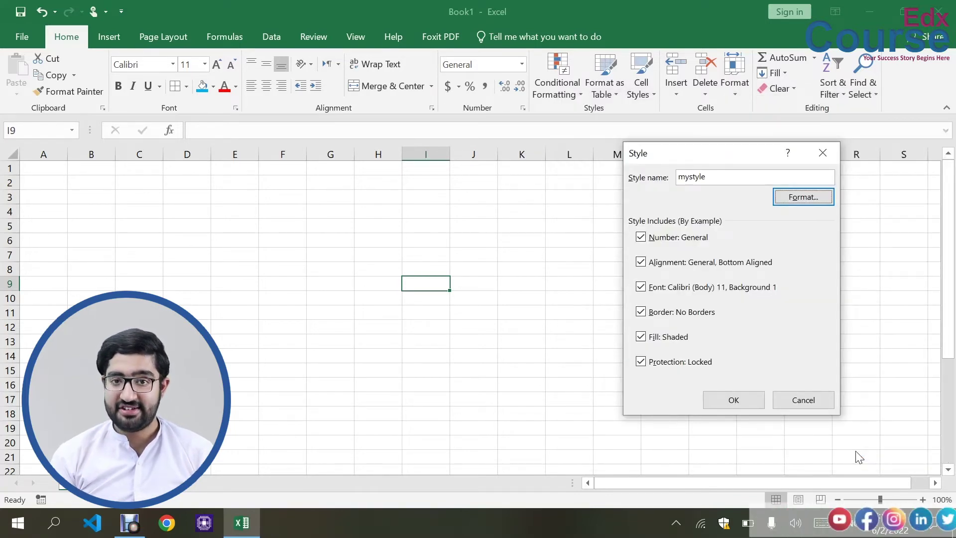
left_click(816, 211)
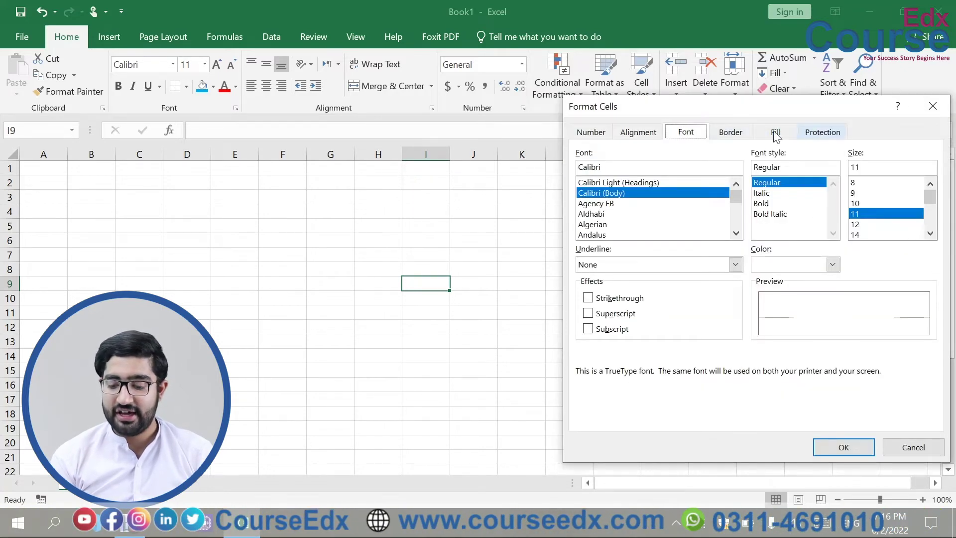
left_click(723, 137)
- Give mystyle a thick red outline border on all four sides, then move to Number settings
left_click(792, 183)
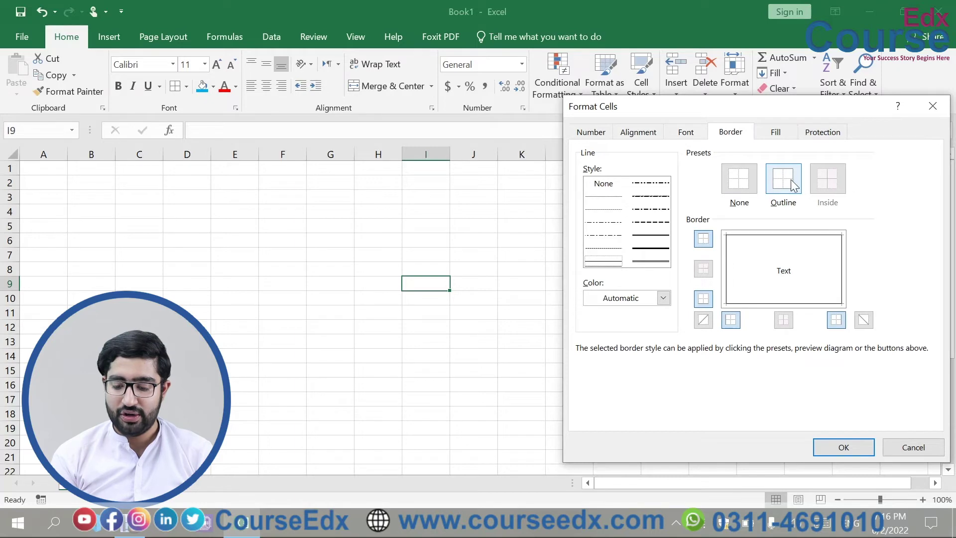
left_click(662, 298)
left_click(601, 426)
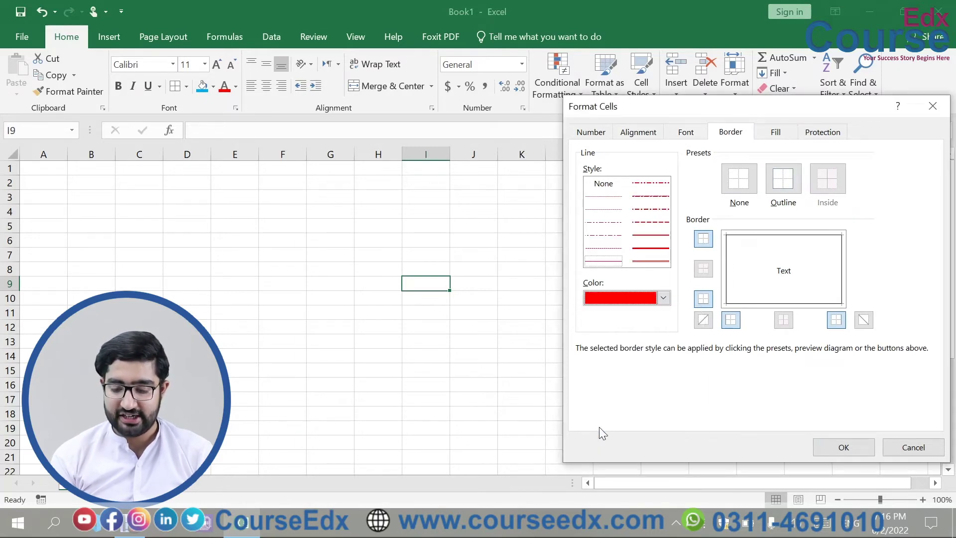
left_click(649, 249)
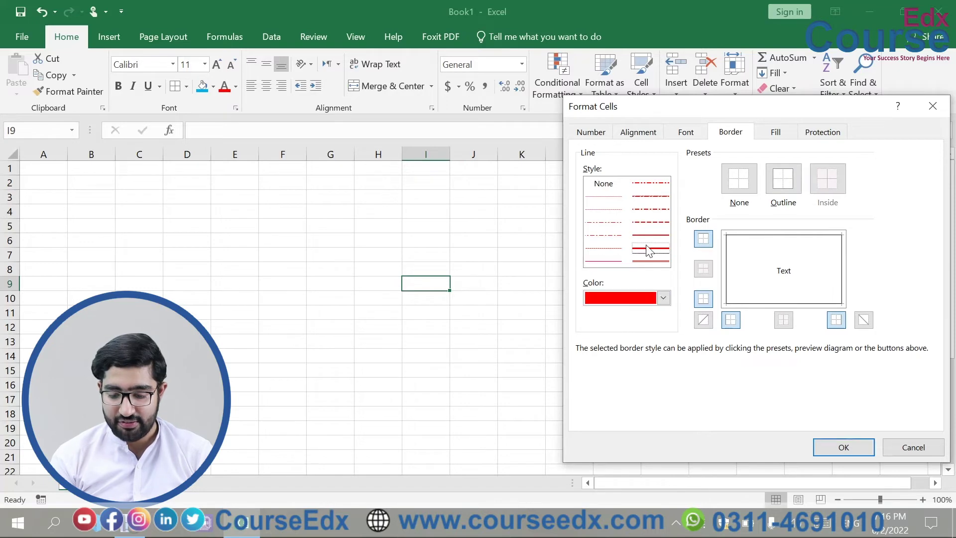
left_click(780, 190)
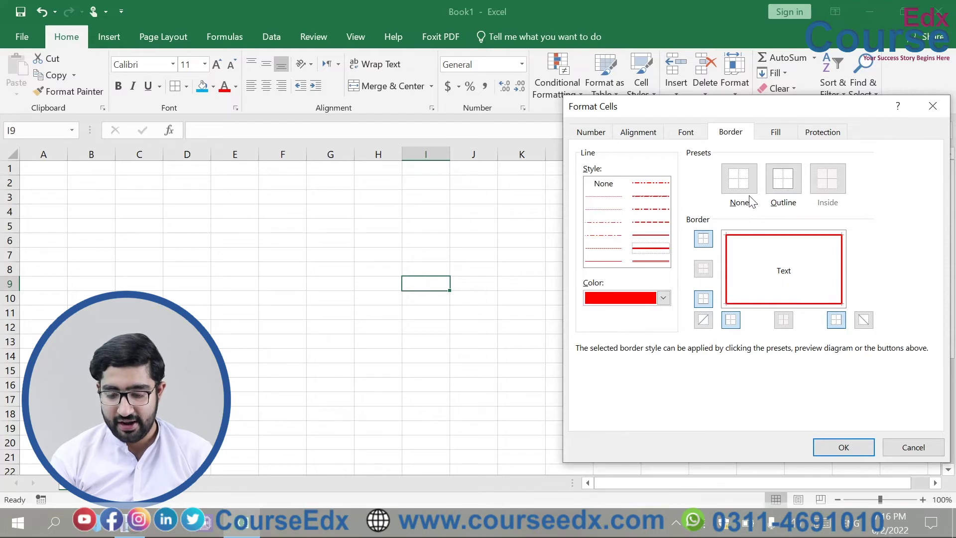
left_click(593, 132)
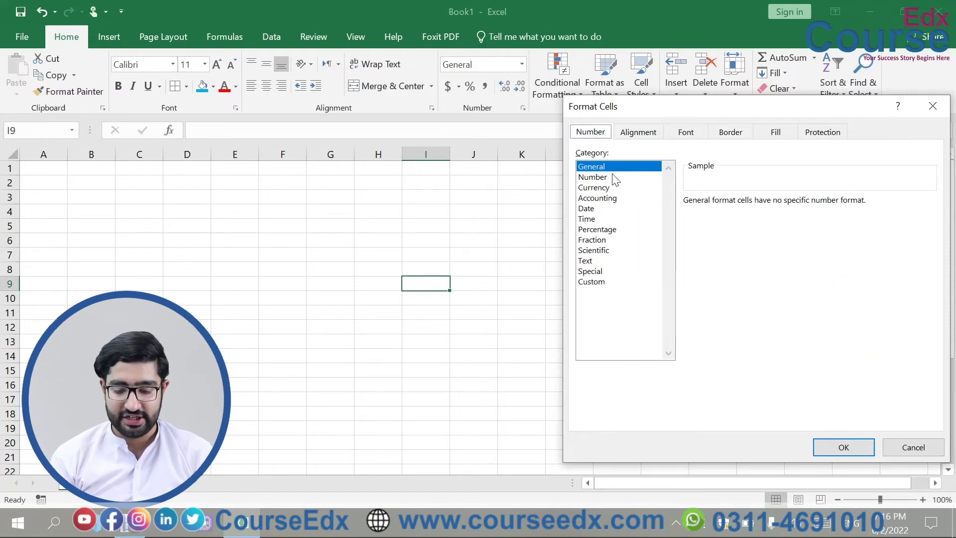
- Set mystyle's format to Number with 1000 separators and red 1234.10 negatives, and save the style
left_click(598, 177)
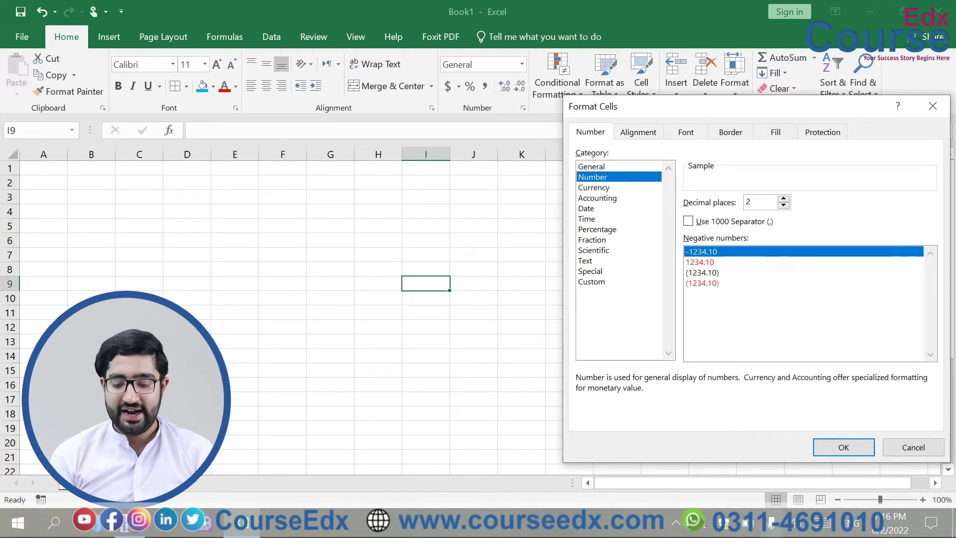
left_click(695, 263)
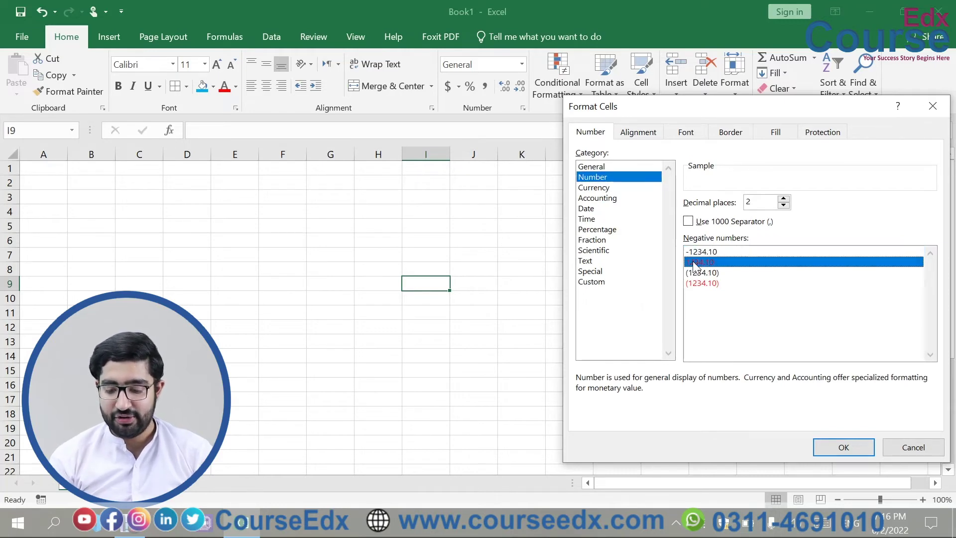
left_click(688, 222)
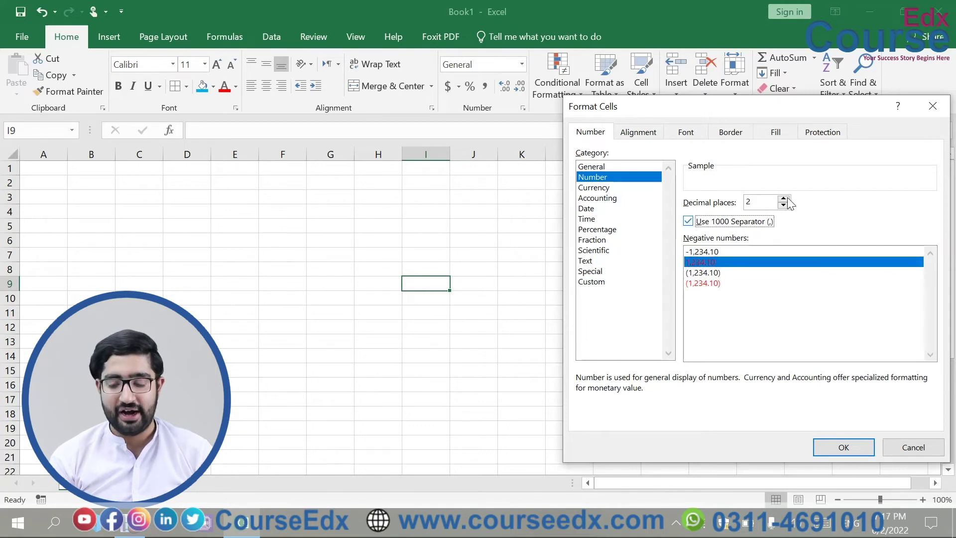
left_click(843, 446)
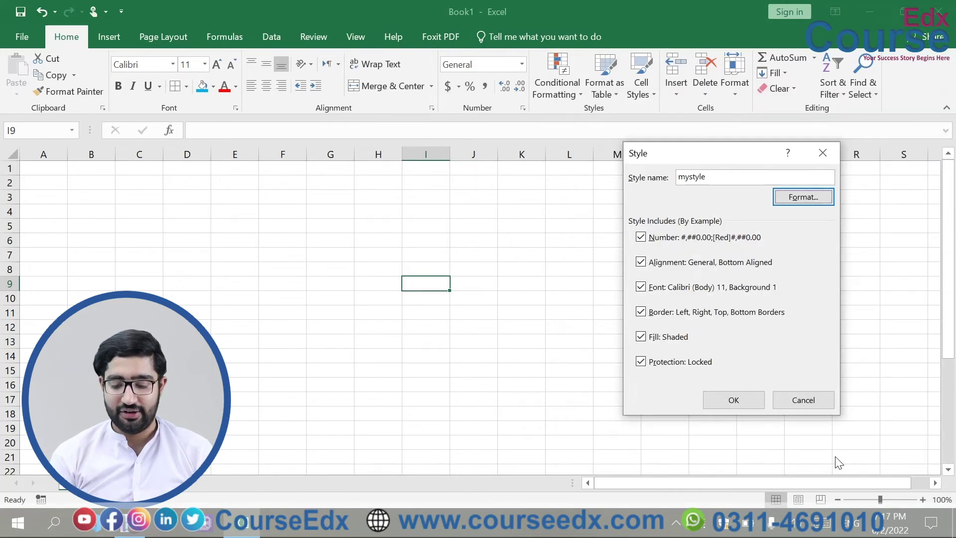
left_click(751, 400)
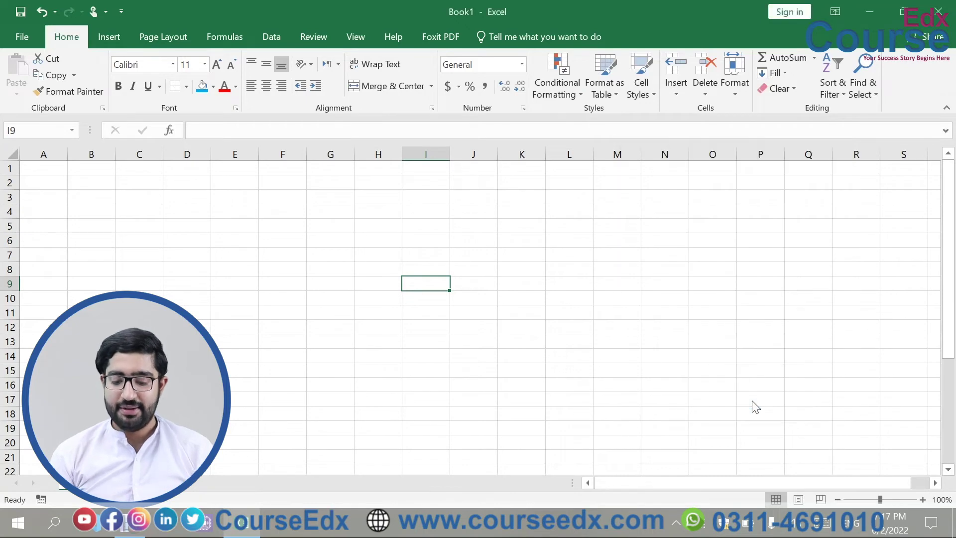
- Enter a test value of 100 in L6, then delete it
left_click(636, 95)
left_click(259, 283)
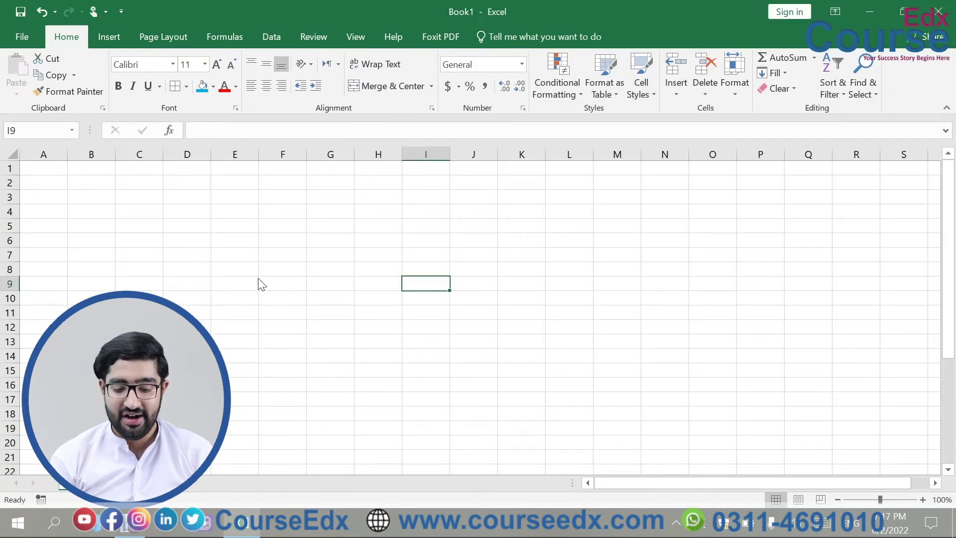
left_click(555, 239)
type("100")
left_click(615, 297)
left_click(579, 240)
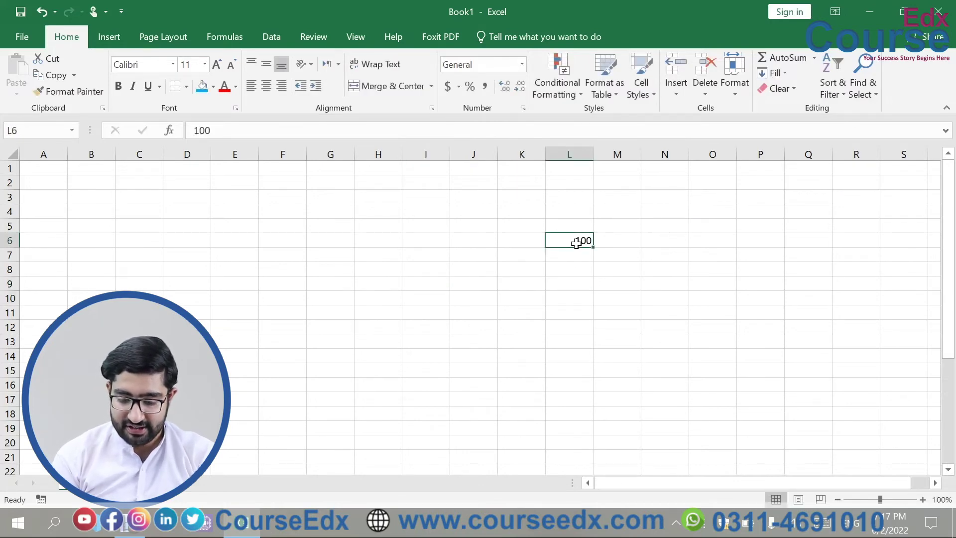
key("Delete")
left_click(717, 297)
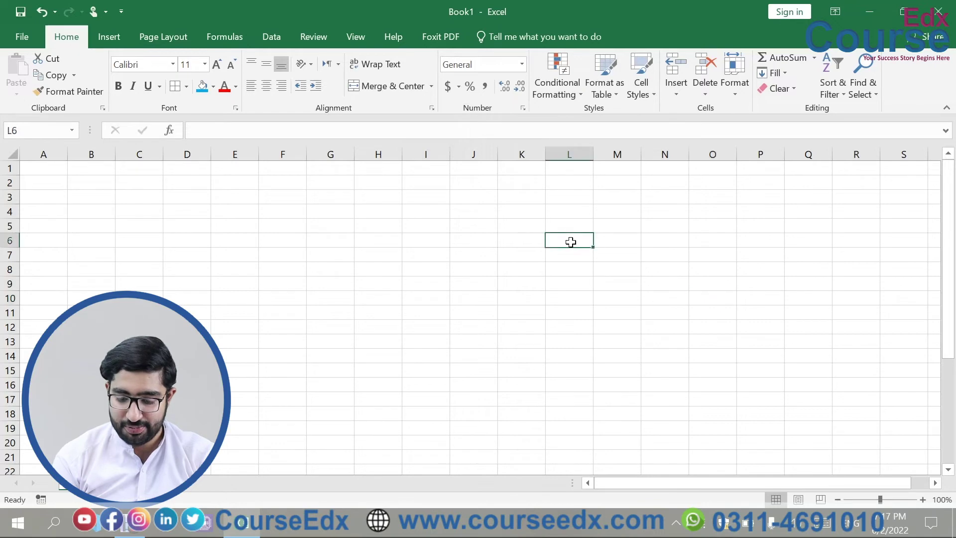
- Apply the custom mystyle cell style to L6:L15 and return to L6
left_click_drag(571, 242, 570, 374)
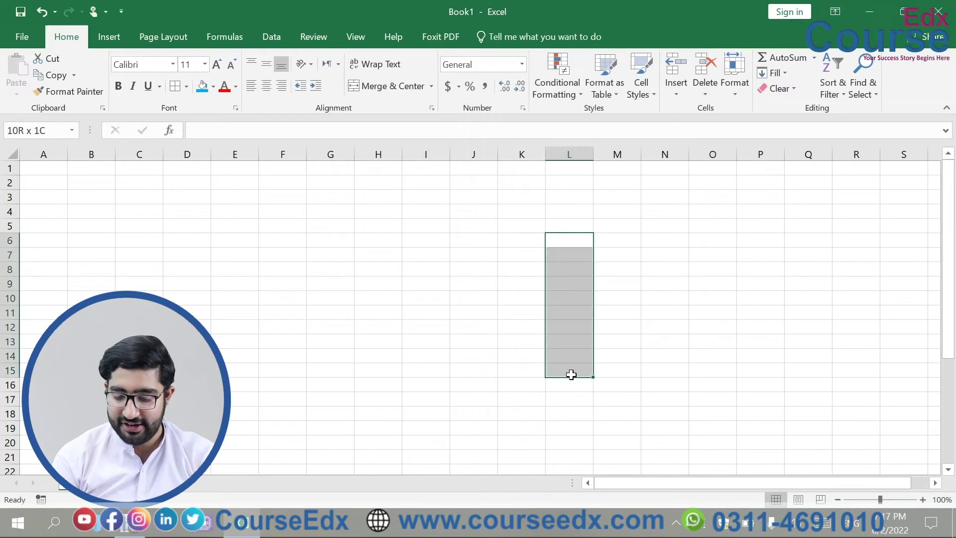
left_click(649, 91)
left_click(517, 126)
left_click(670, 281)
left_click(565, 238)
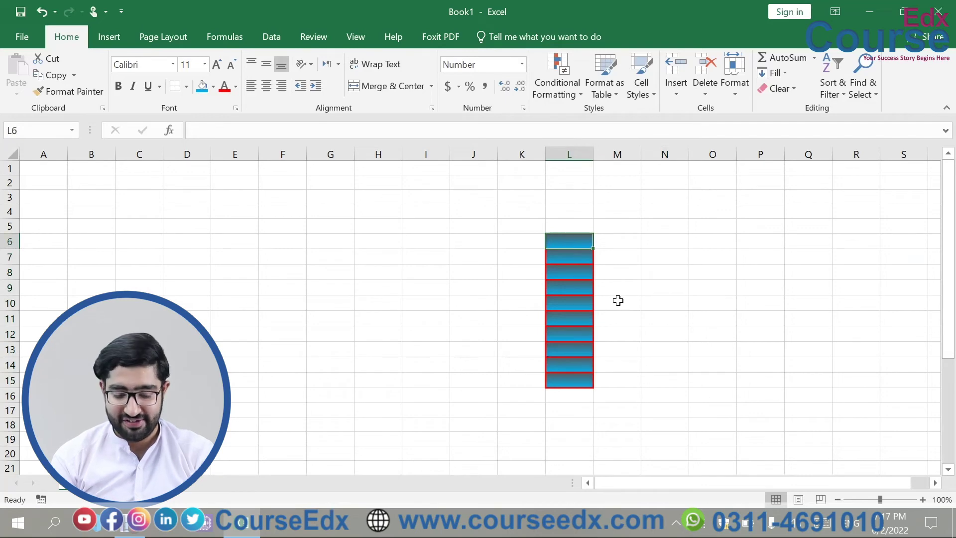
- Enter 10, 20, 30 and -30 into L6:L9
type("10")
key("Return")
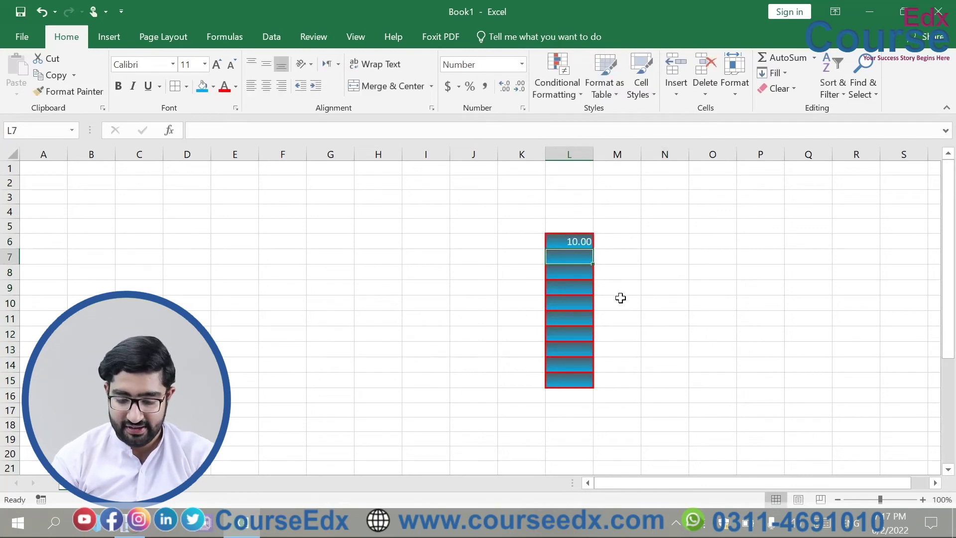
type("20")
key("Return")
type("30")
key("Return")
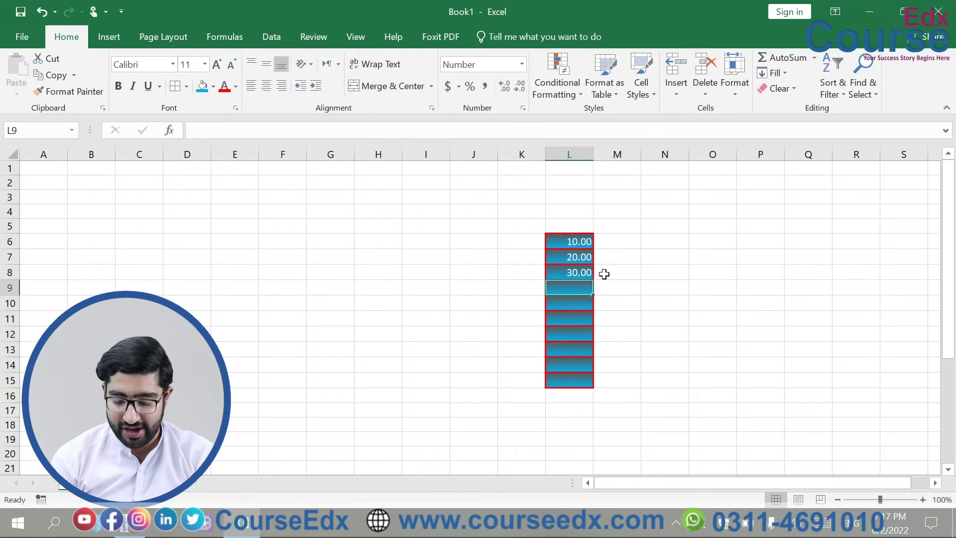
type("-30")
key("Return")
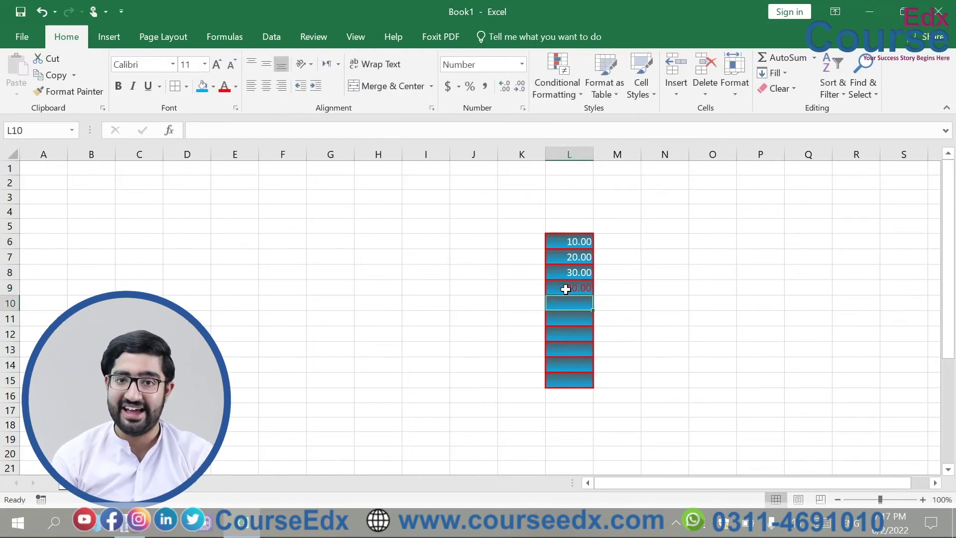
- Enter 20, 40, 50 and -90 into L10:L13
type("20")
key("Return")
type("40")
key("Return")
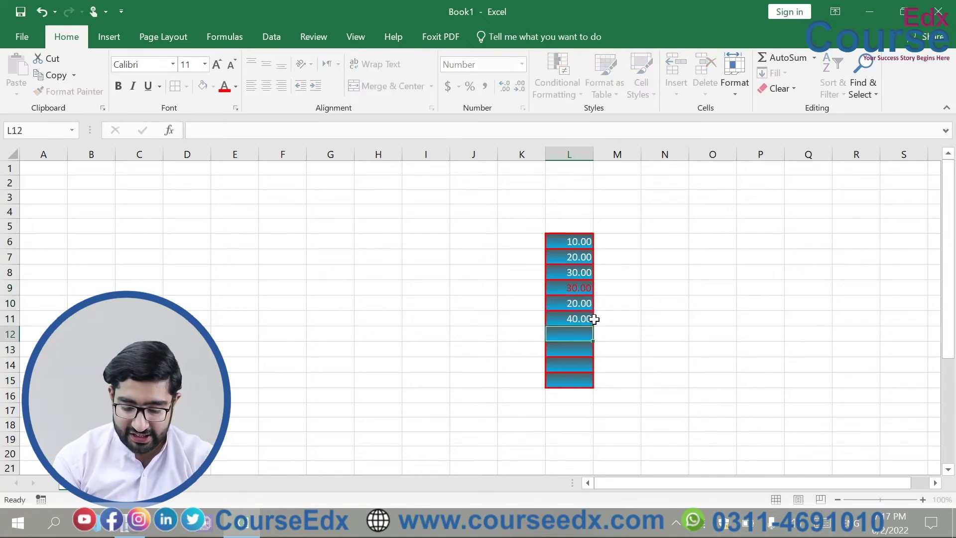
type("50")
key("Return")
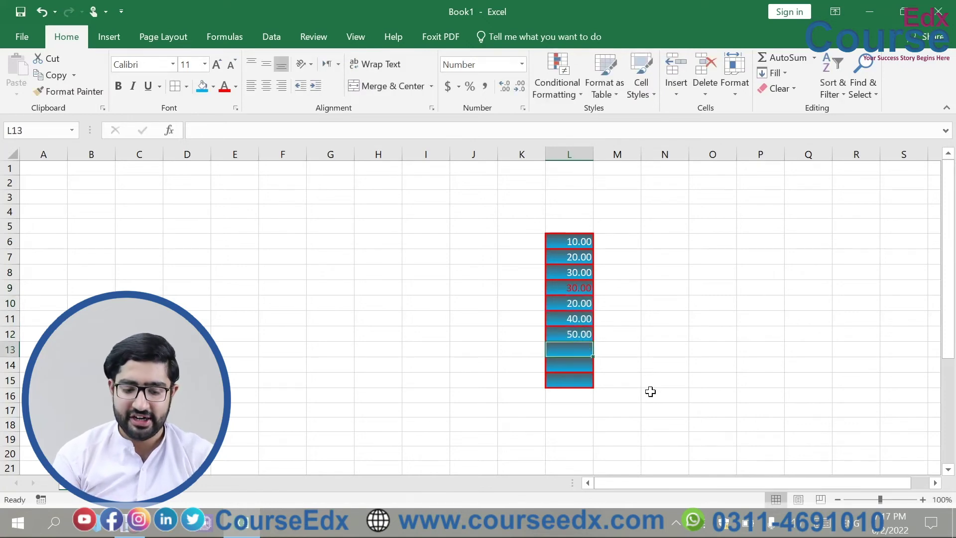
type("-90")
key("Return")
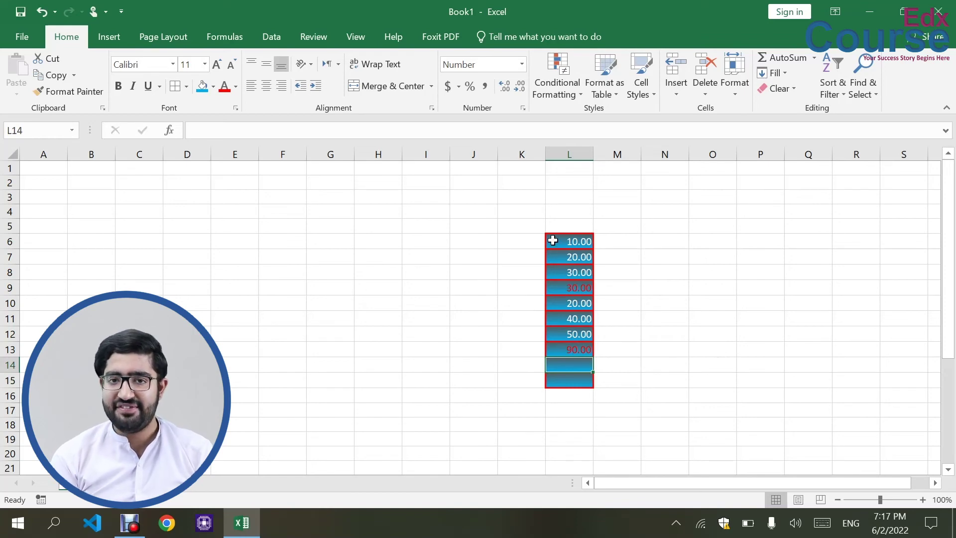
- Choose Modify for mystyle in the Cell Styles gallery and open its full Format Cells settings
left_click(641, 87)
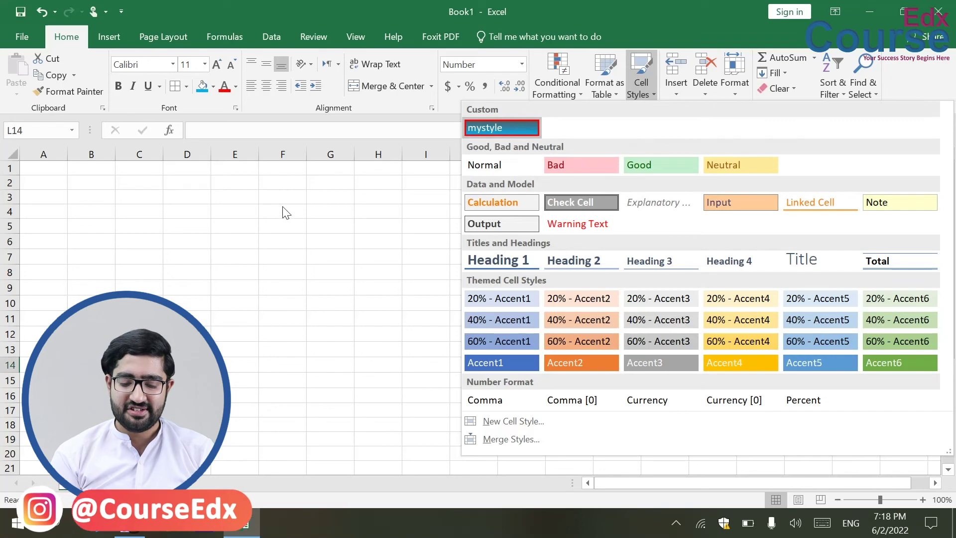
left_click(301, 377)
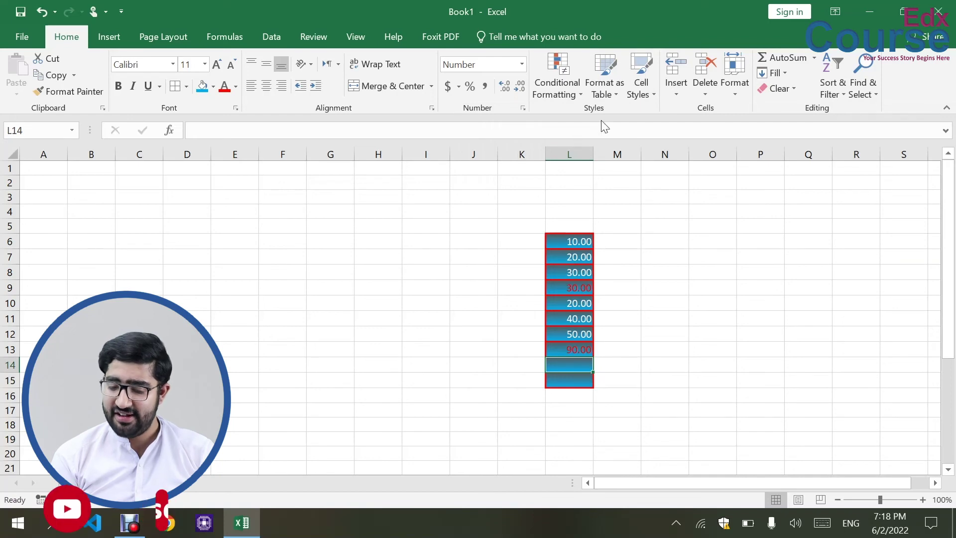
left_click(653, 92)
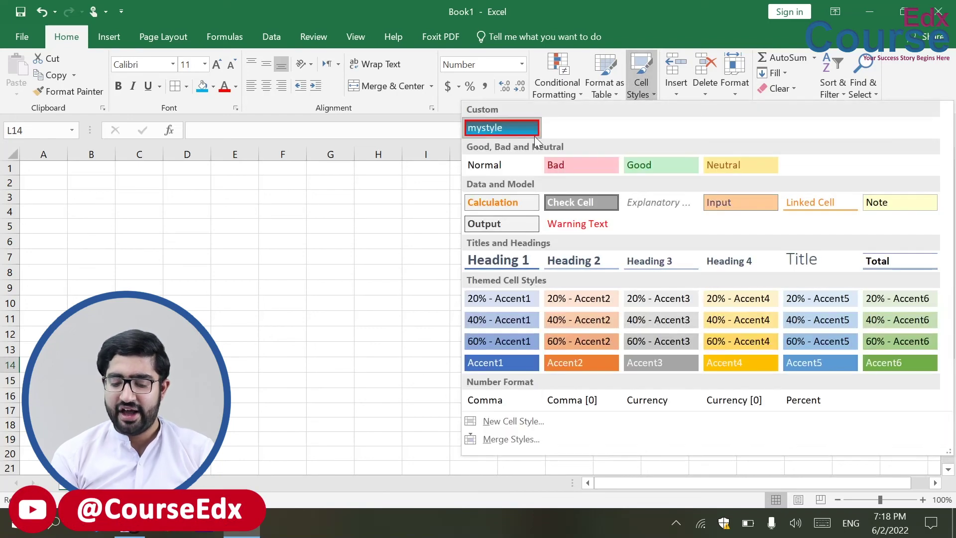
right_click(509, 125)
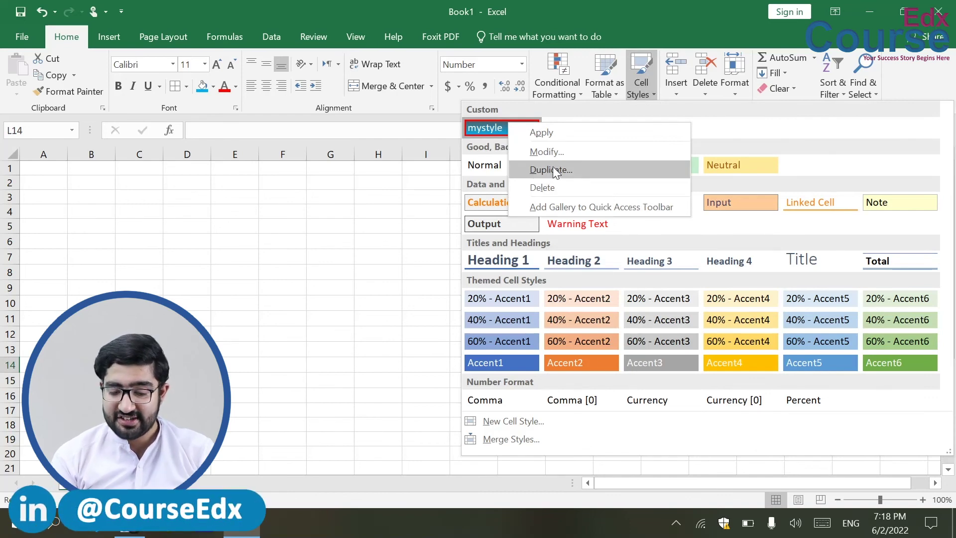
left_click(554, 153)
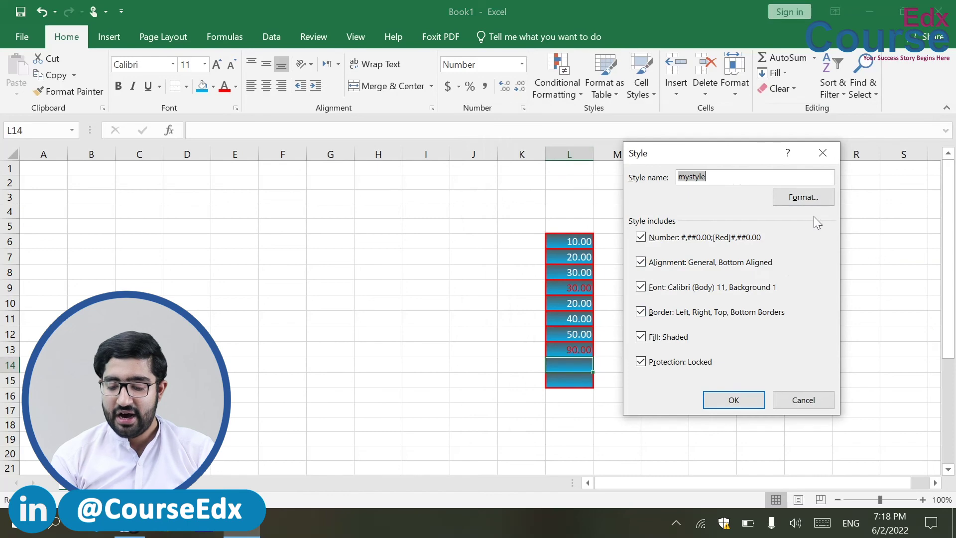
left_click(805, 199)
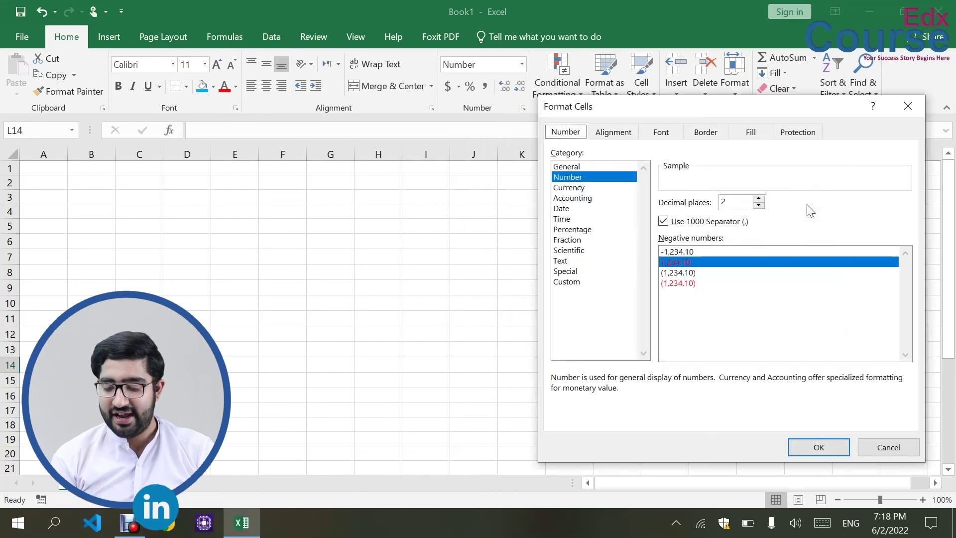
- Switch mystyle's negative format to -1,234.10 with a minus sign, save it, and check L13
left_click(678, 253)
left_click(818, 447)
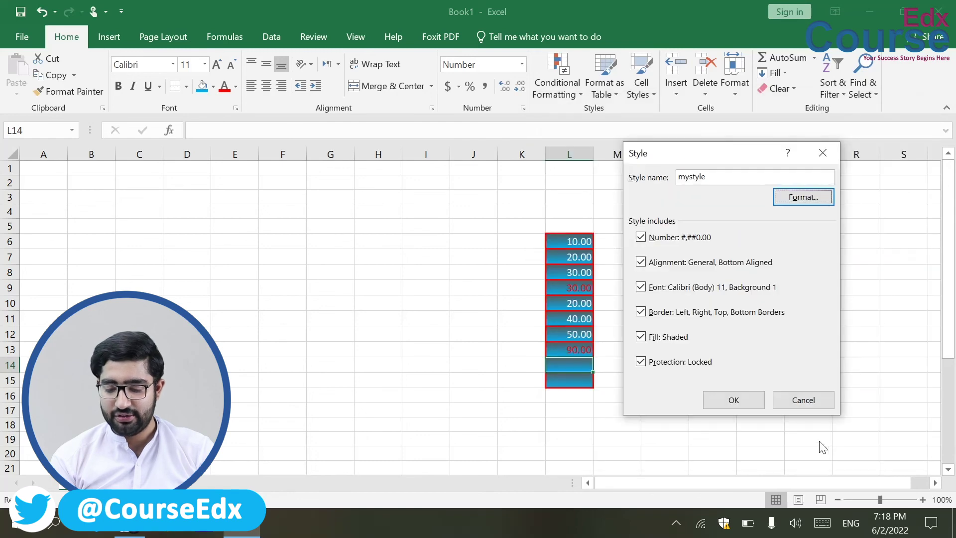
left_click(735, 399)
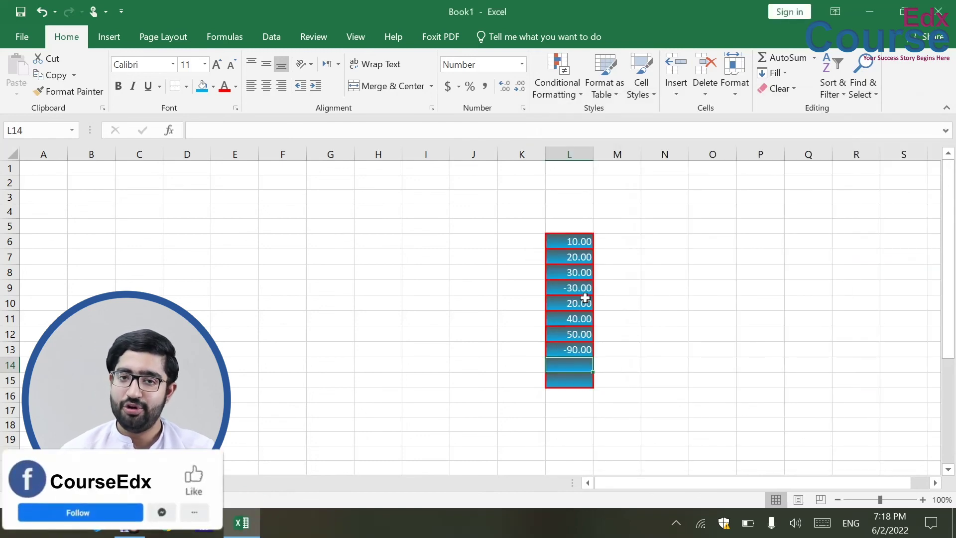
left_click(574, 347)
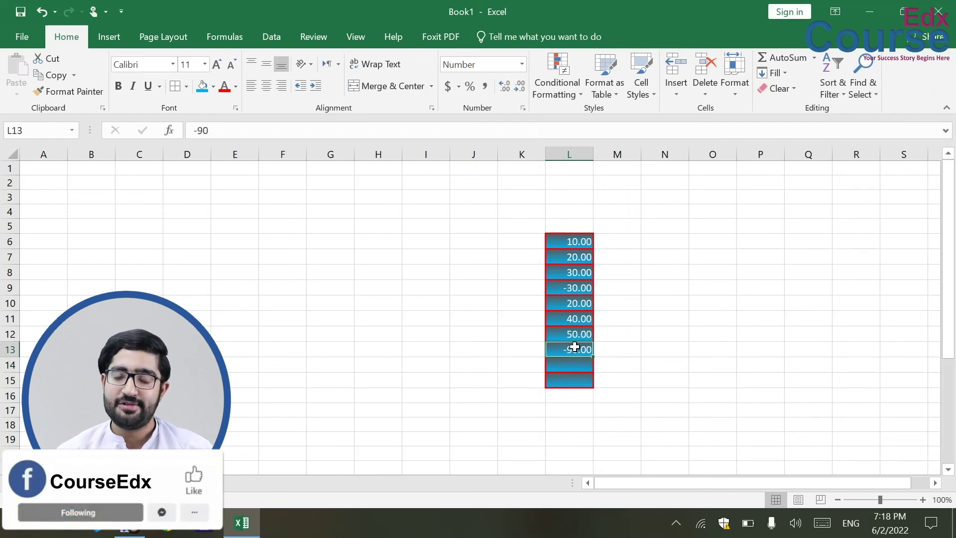